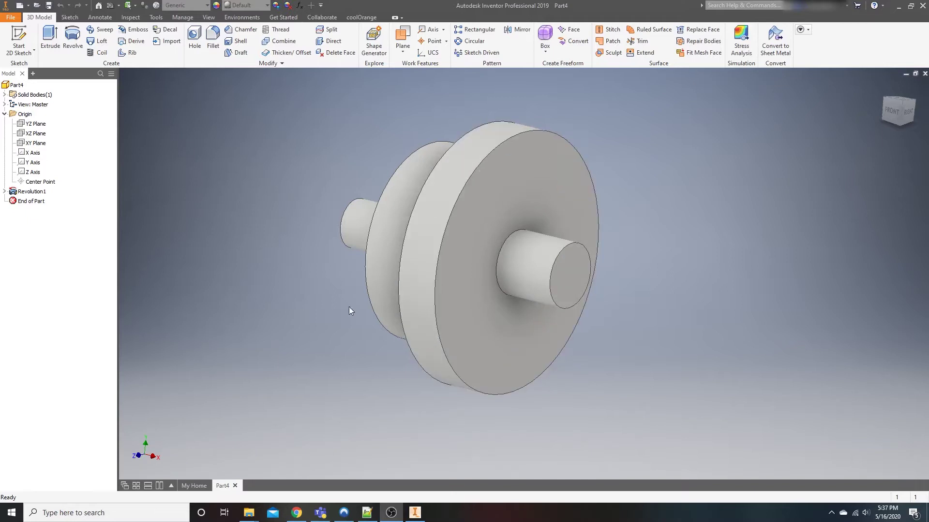
Orbit the existing shaft to inspect its sides and ends.
shift+middle_drag(334, 316, 396, 254)
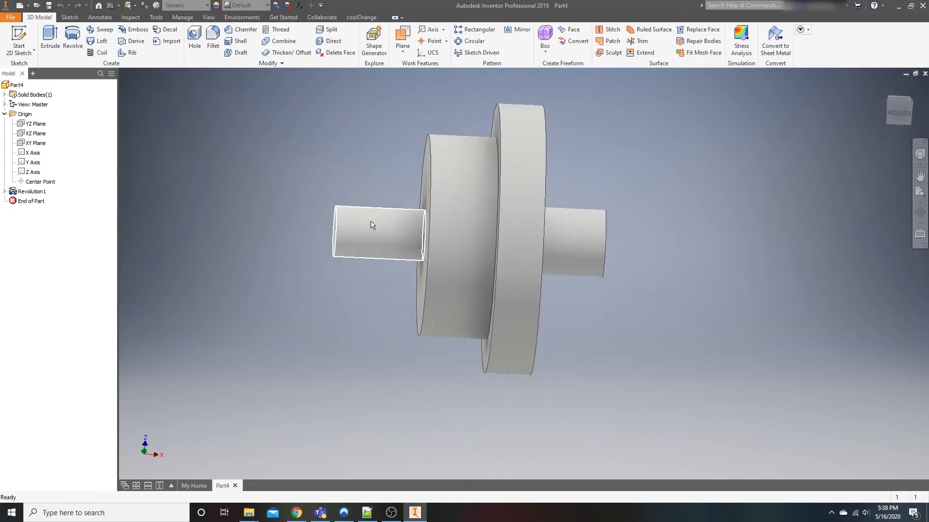
shift+middle_drag(454, 352, 425, 342)
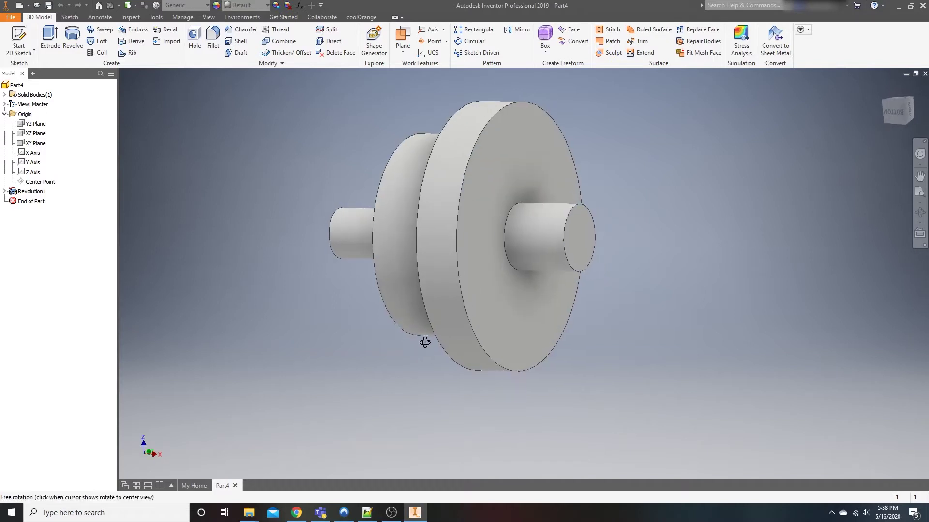
shift+middle_drag(431, 265, 538, 277)
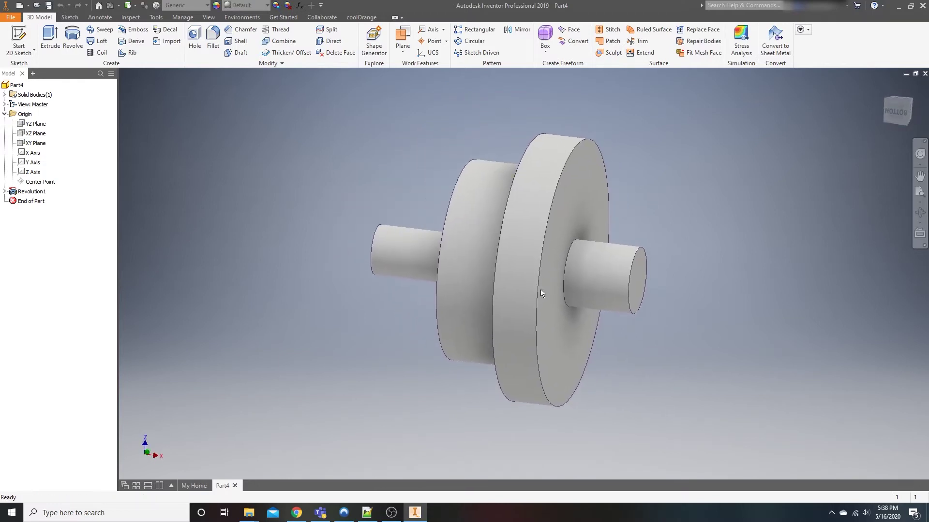
mouse_move(600, 310)
shift+middle_down()
mouse_move(612, 312)
mouse_move(601, 297)
mouse_move(611, 305)
shift+middle_up()
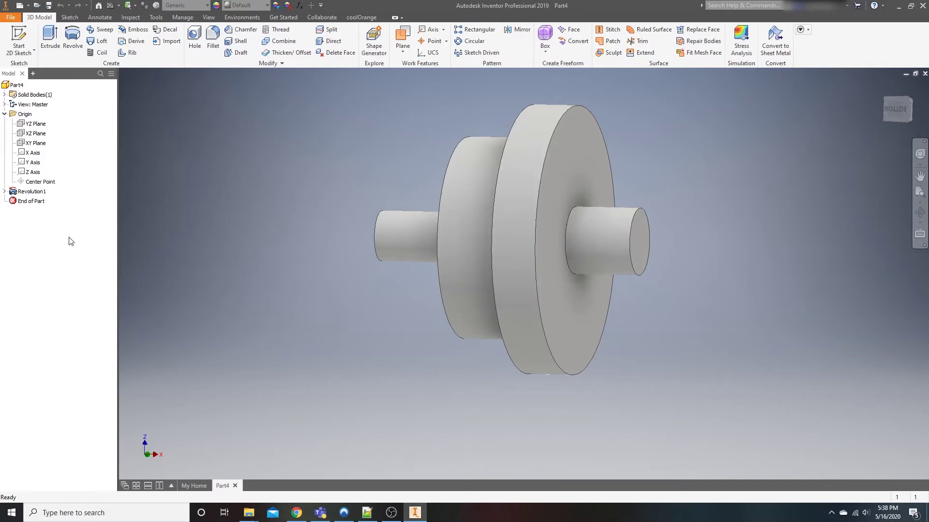
Expand Revolution1 and show Sketch1's 4.000 by 2.000 dimensioned profile head-on.
click(32, 191)
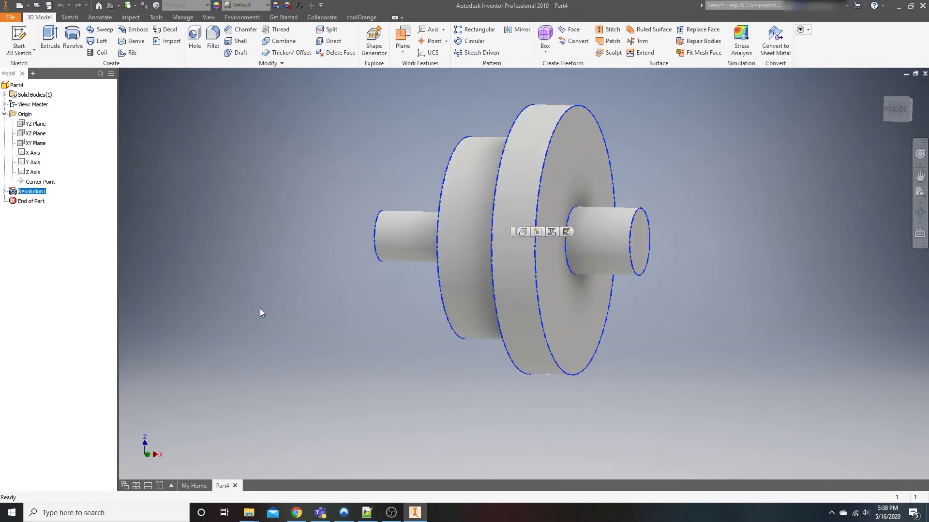
shift+middle_drag(431, 324, 429, 344)
key(Escape)
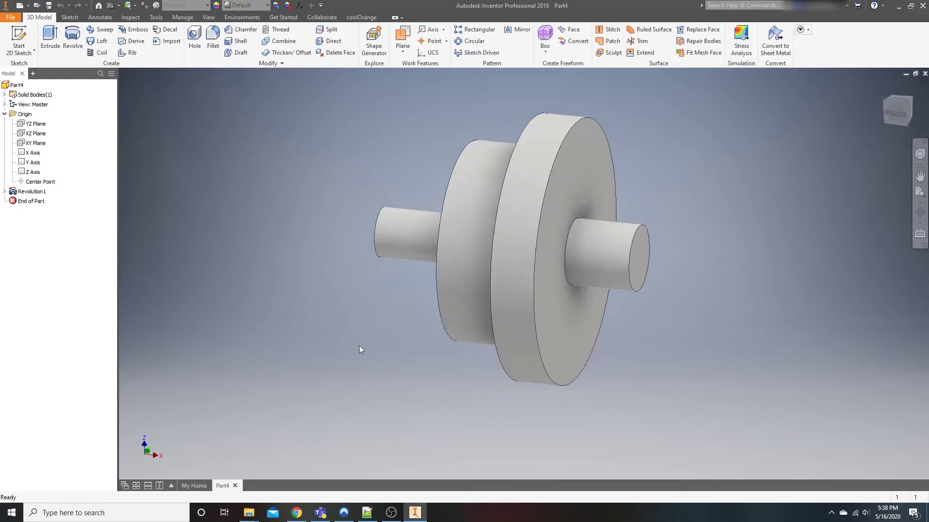
click(4, 191)
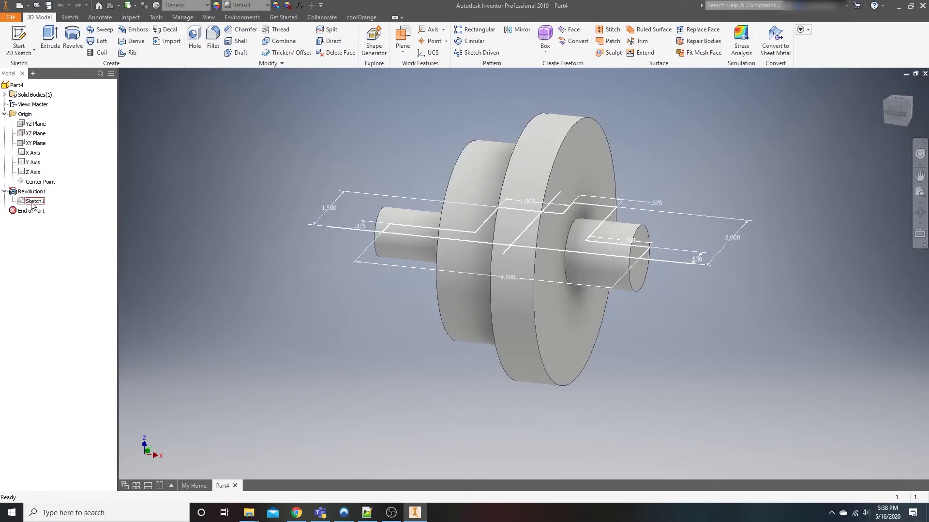
click(35, 200)
mouse_move(243, 207)
shift+middle_down()
mouse_move(227, 245)
mouse_move(191, 259)
shift+middle_up()
shift+middle_drag(311, 250, 325, 245)
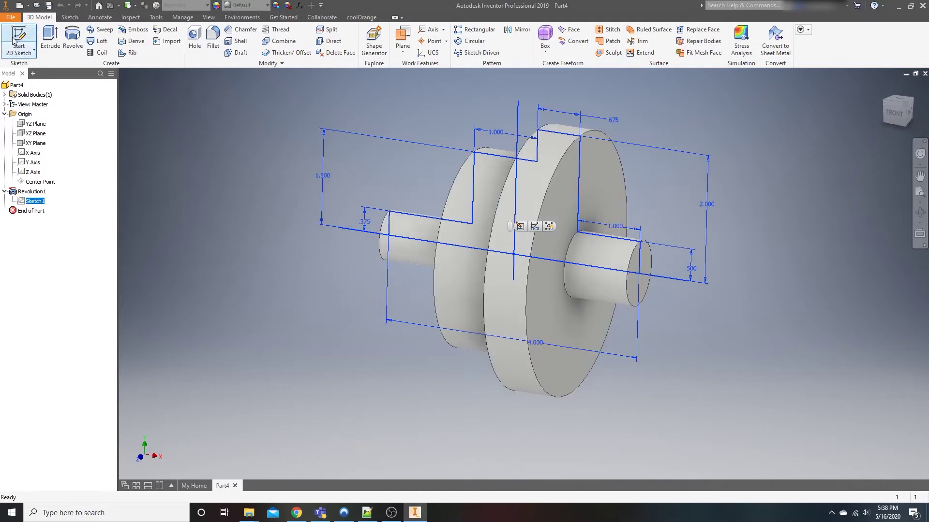
Create a new part from Standard.ipt and start a 2D sketch on the XY Plane.
click(23, 5)
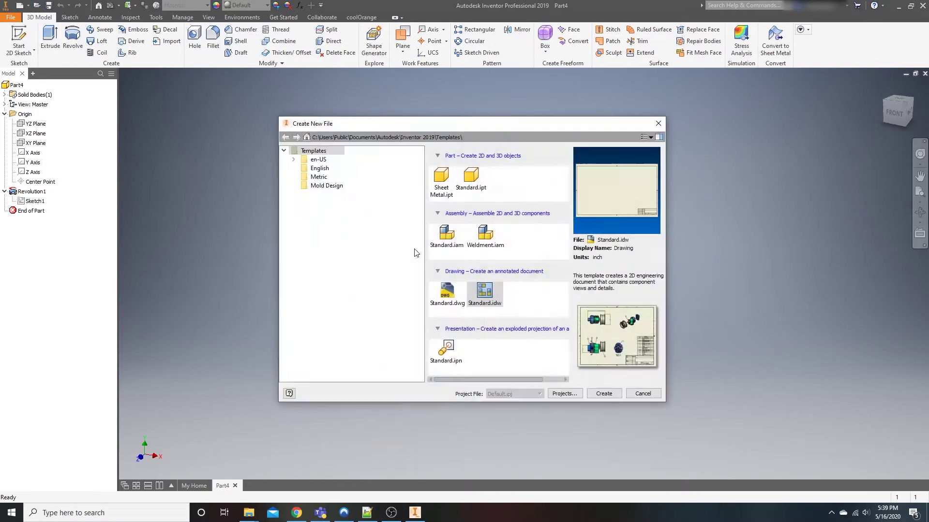
double_click(469, 185)
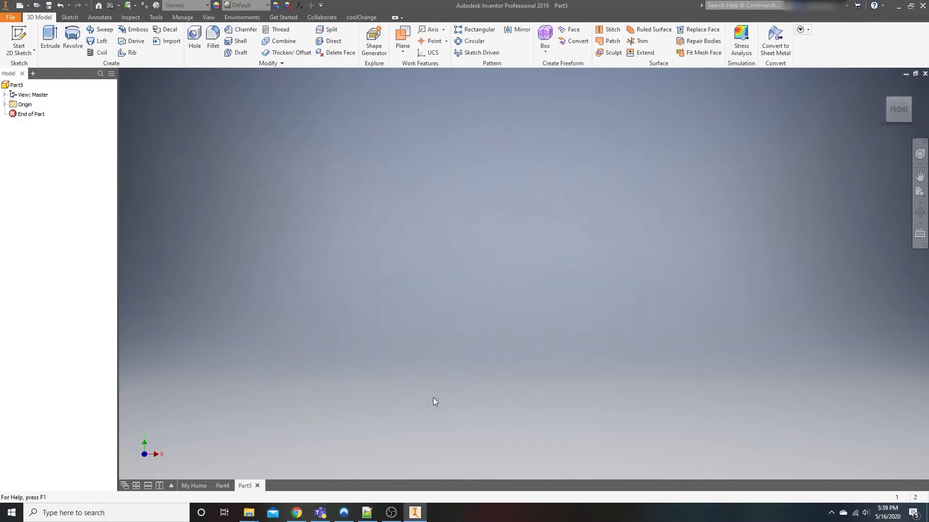
click(19, 39)
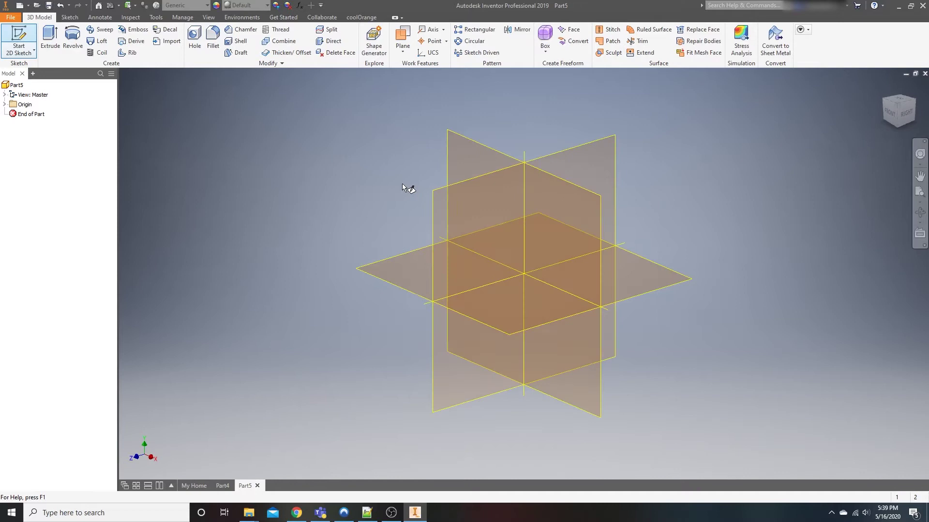
click(477, 149)
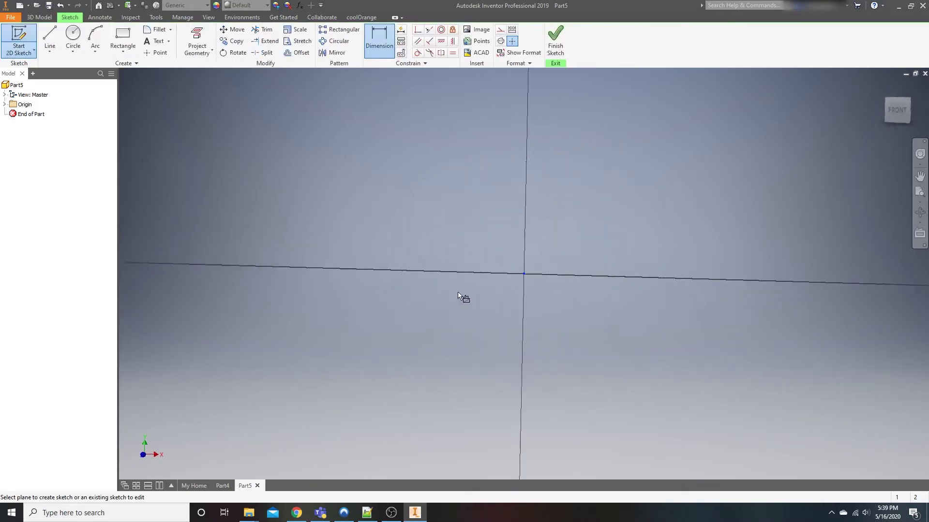
Project the YZ and XZ origin planes into the sketch as reference lines.
click(5, 104)
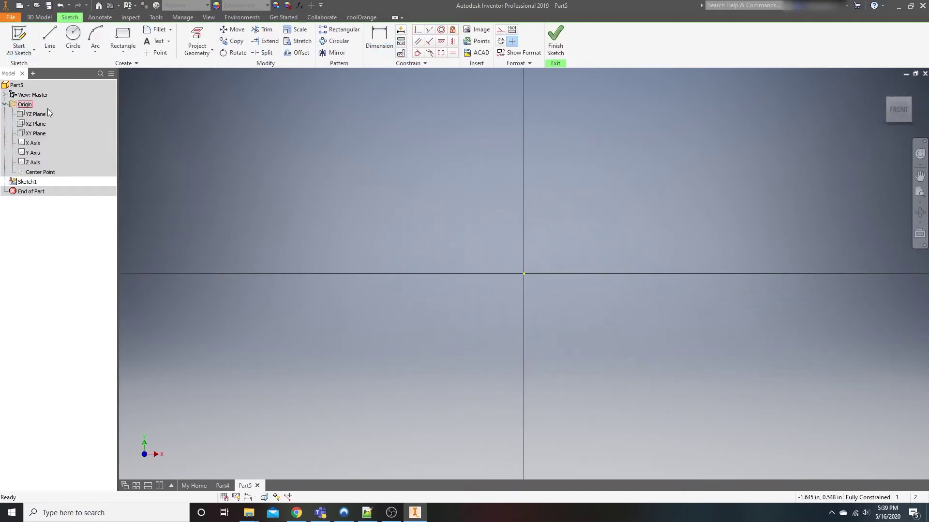
click(207, 37)
click(35, 114)
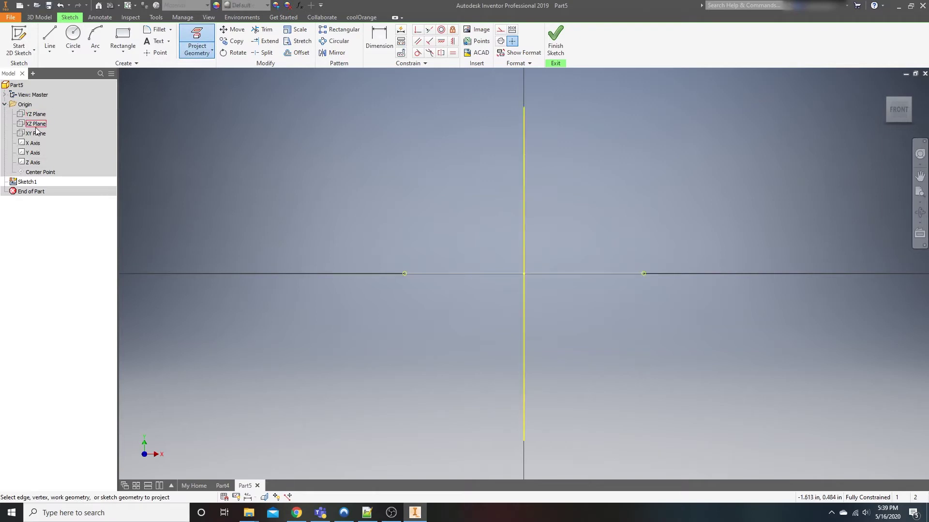
click(36, 128)
right_click(462, 180)
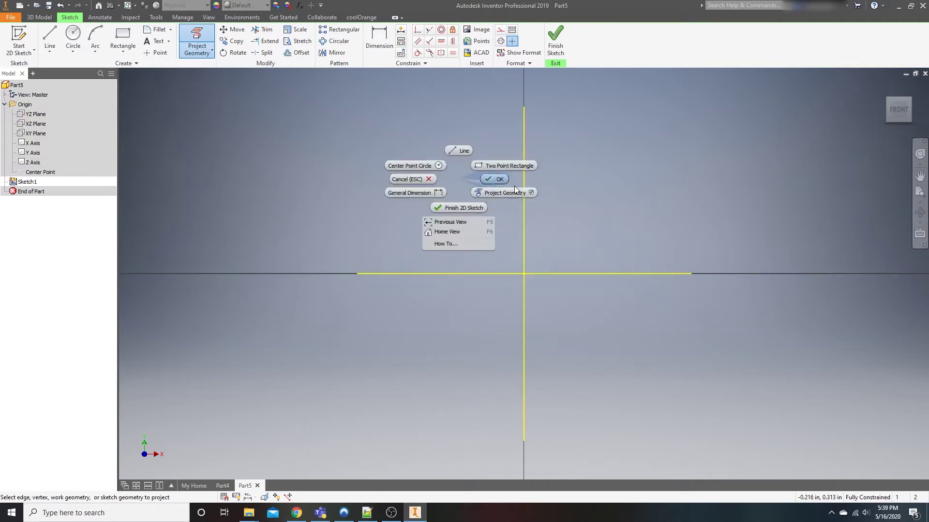
click(491, 215)
scroll(551, 284, down, 3)
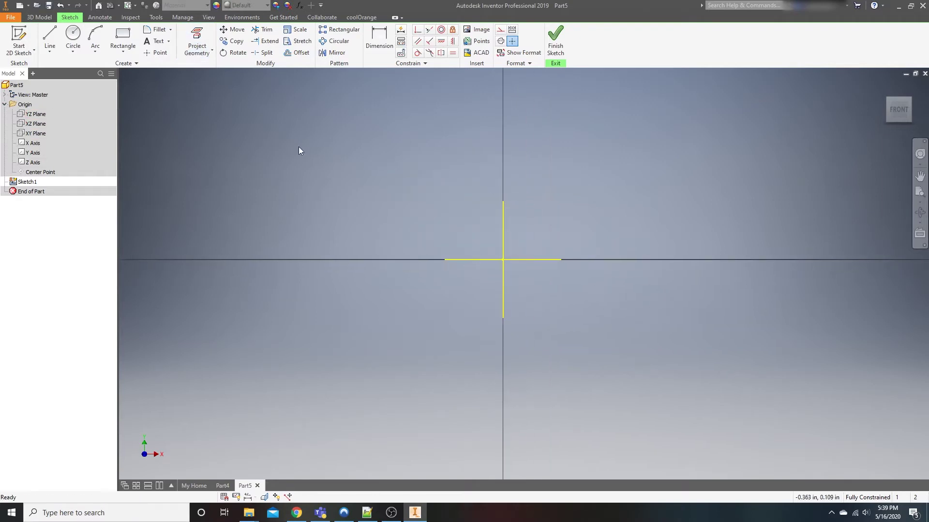
Draw the outline's first two rising steps, starting from the horizontal axis on the left.
click(50, 39)
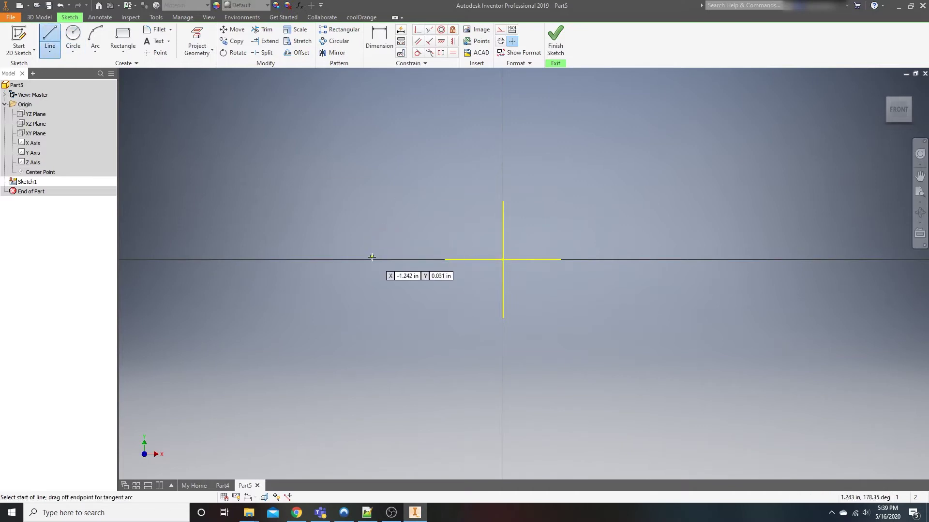
click(341, 260)
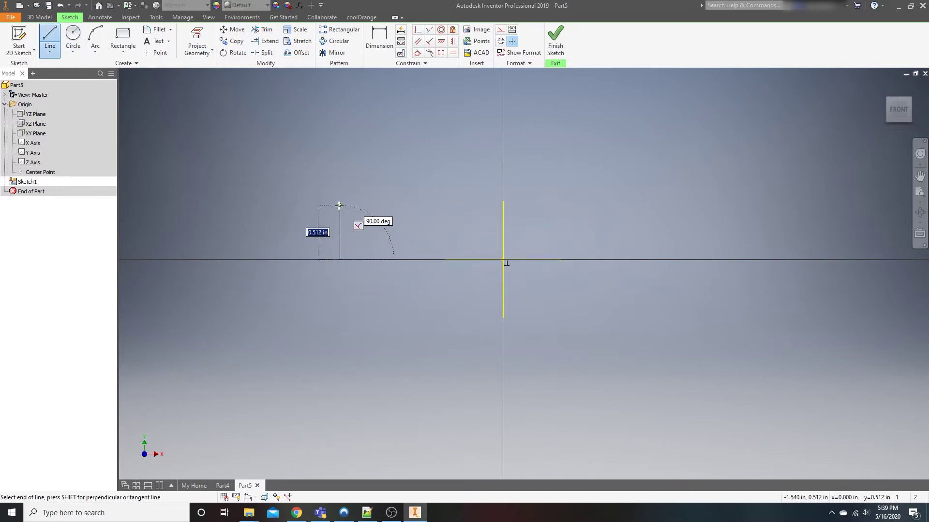
click(340, 189)
click(418, 189)
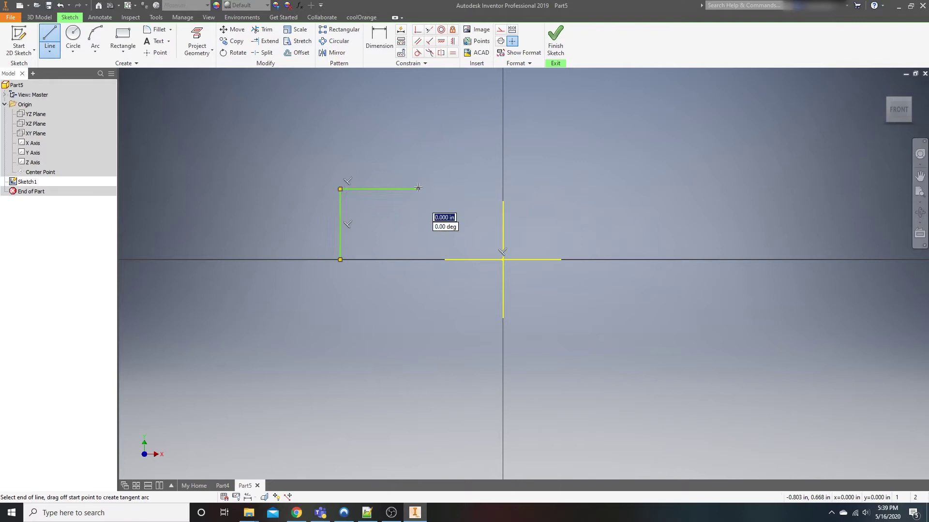
click(417, 103)
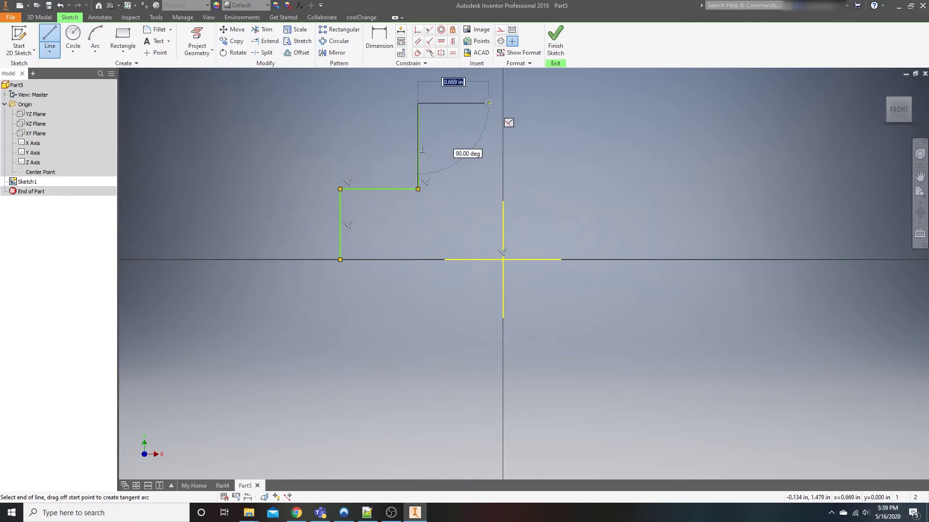
click(488, 103)
middle_drag(489, 103, 455, 126)
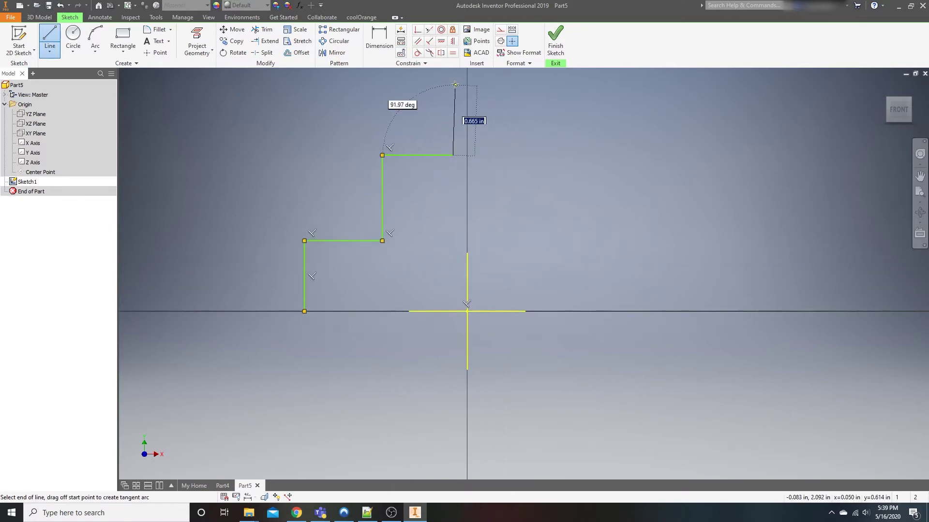
Draw the tall flange and a 1.3 right step, then close the outline along the axis.
click(477, 87)
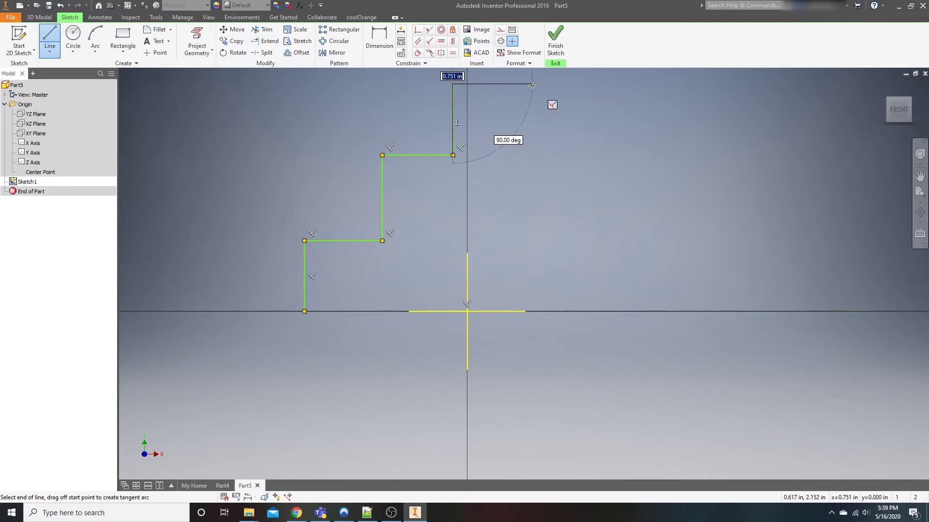
click(532, 85)
click(532, 267)
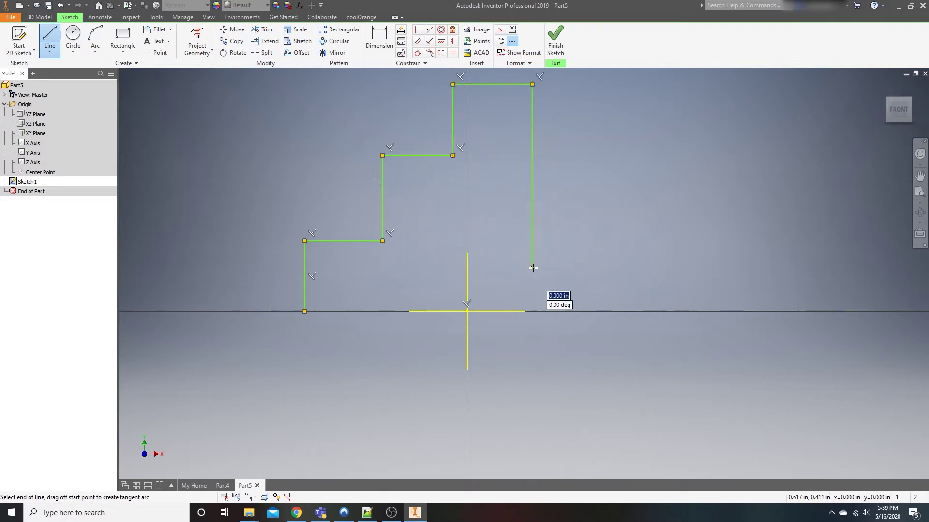
text(1.3)
key(Return)
double_click(663, 311)
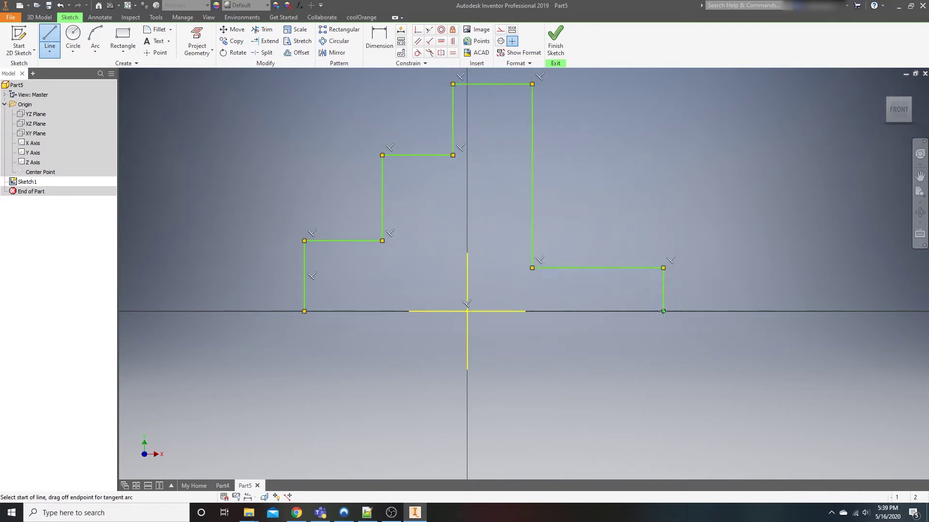
click(664, 312)
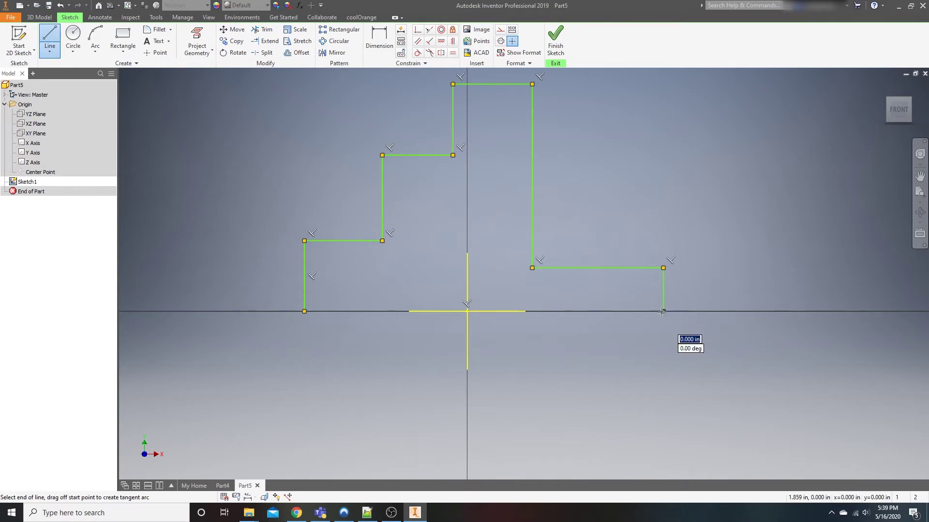
click(304, 311)
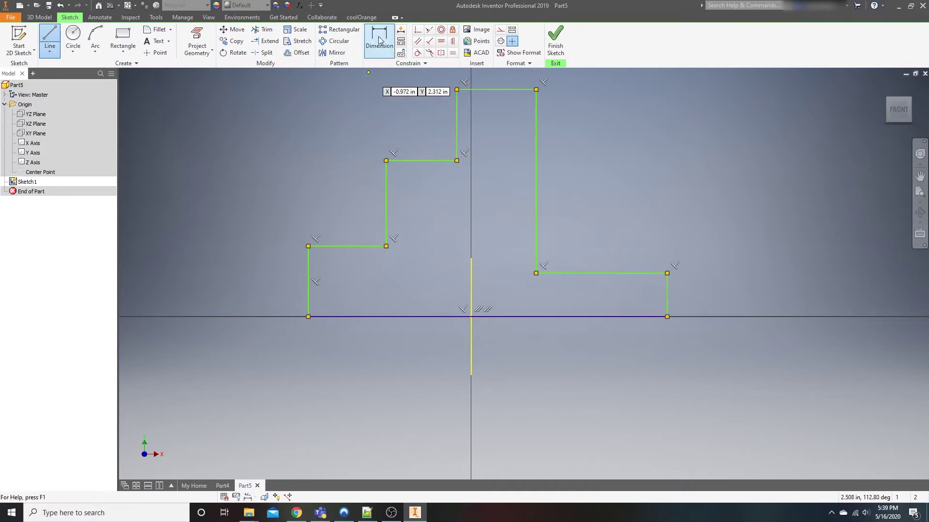
Make the left and right outer sides symmetric about the yellow centre line.
click(441, 53)
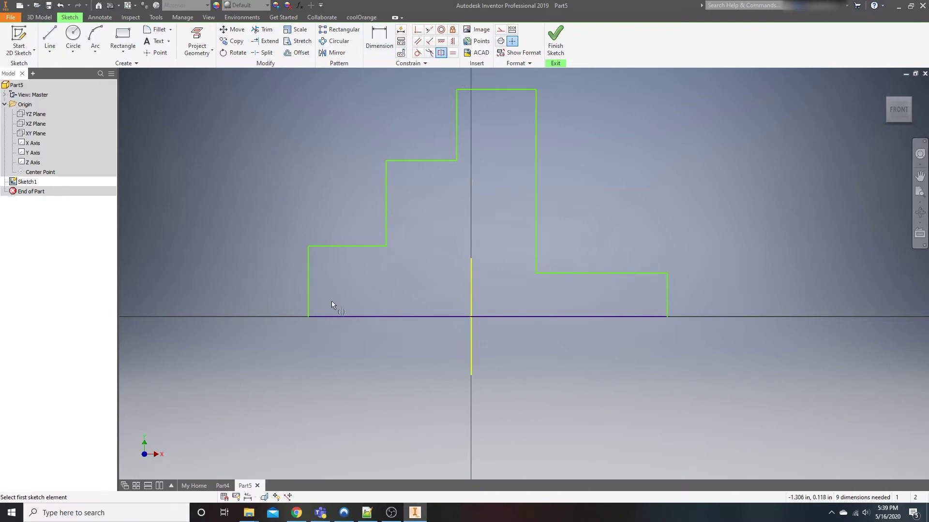
click(309, 284)
click(667, 303)
click(472, 290)
right_click(490, 231)
click(526, 232)
Dimension the right-end height as .250 and the overall height as 1.250.
click(379, 39)
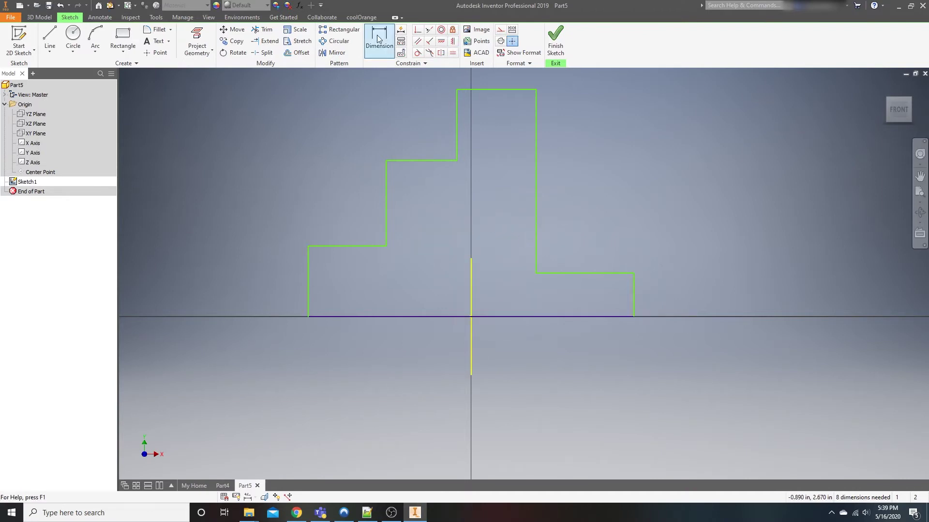
click(634, 289)
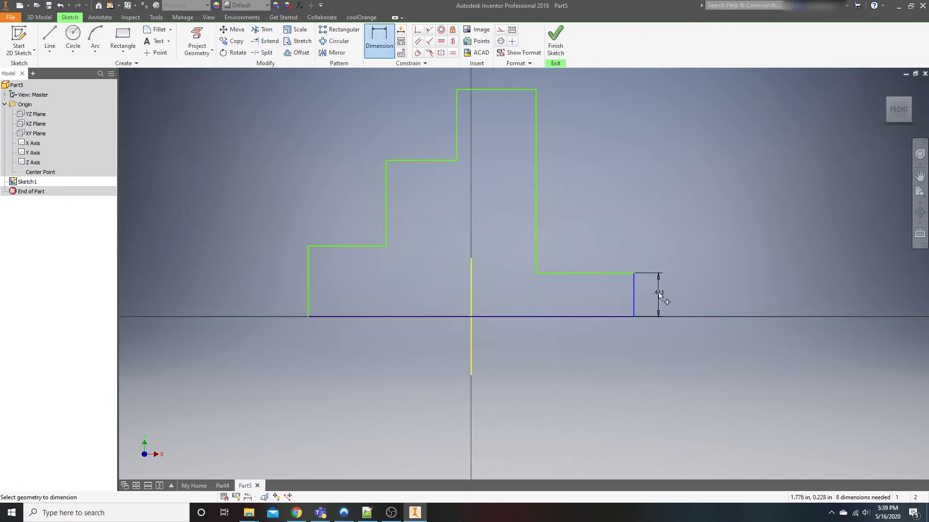
click(658, 292)
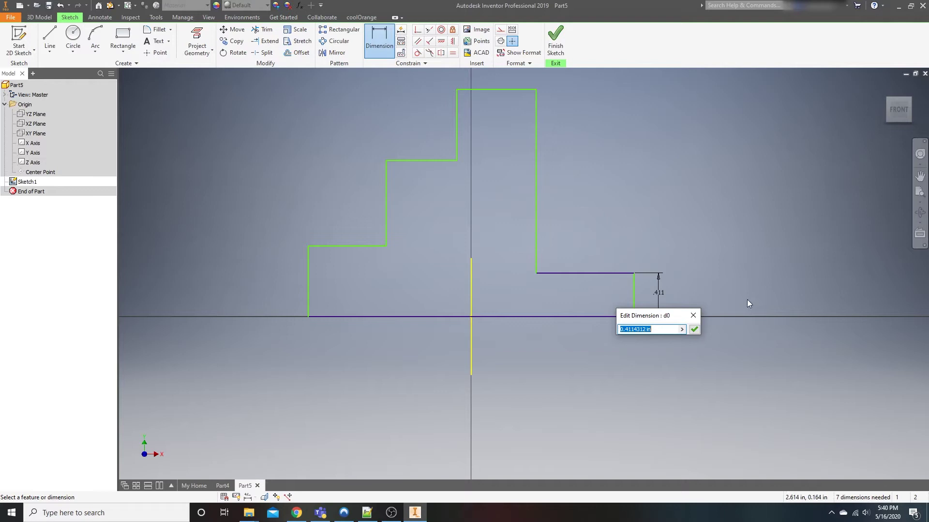
text(.25)
key(Return)
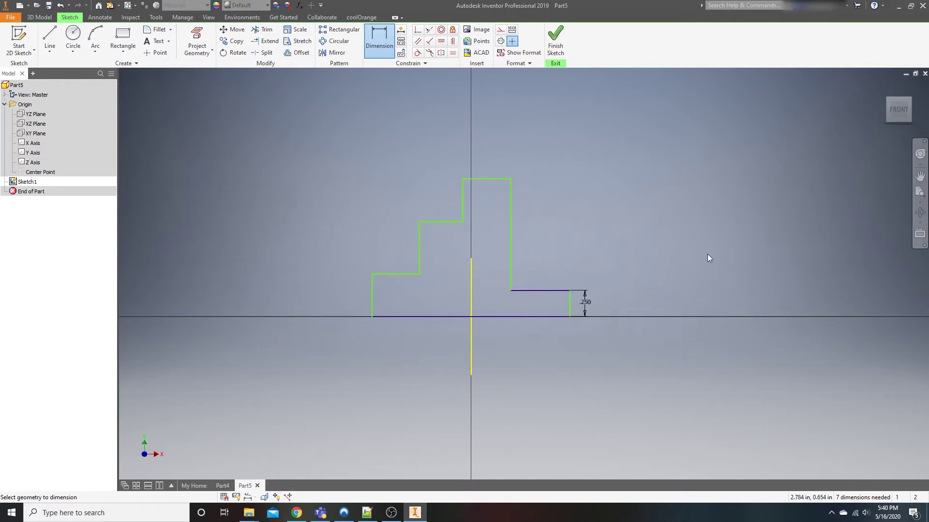
scroll(529, 322, up, 3)
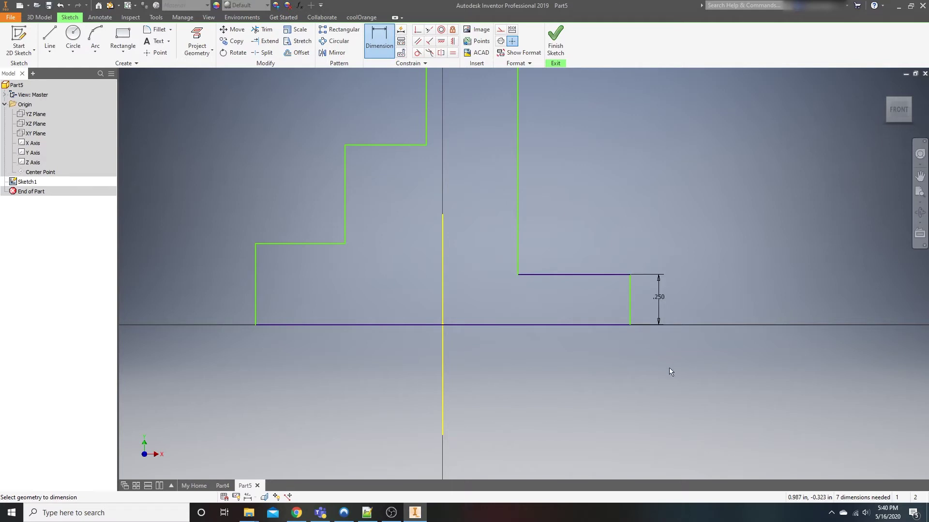
scroll(564, 285, down, 3)
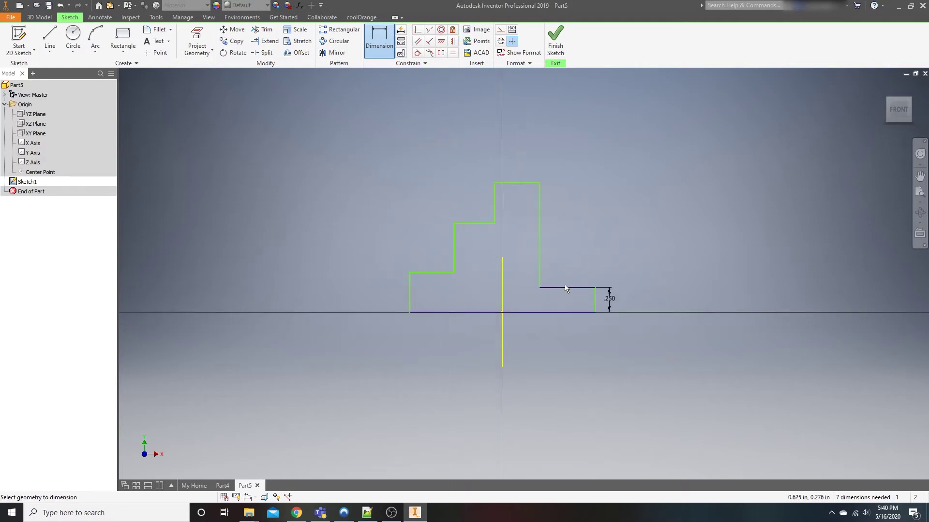
click(536, 186)
click(586, 312)
click(628, 266)
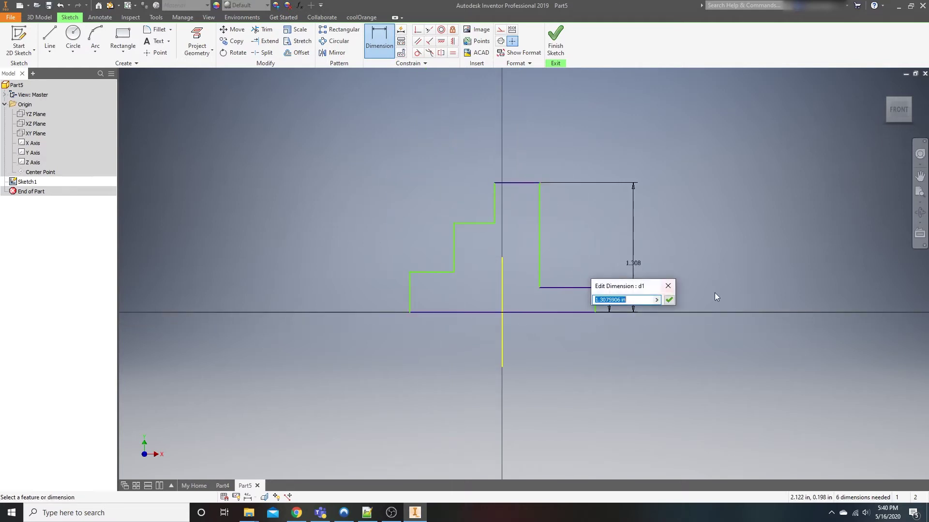
text(1.25)
key(Return)
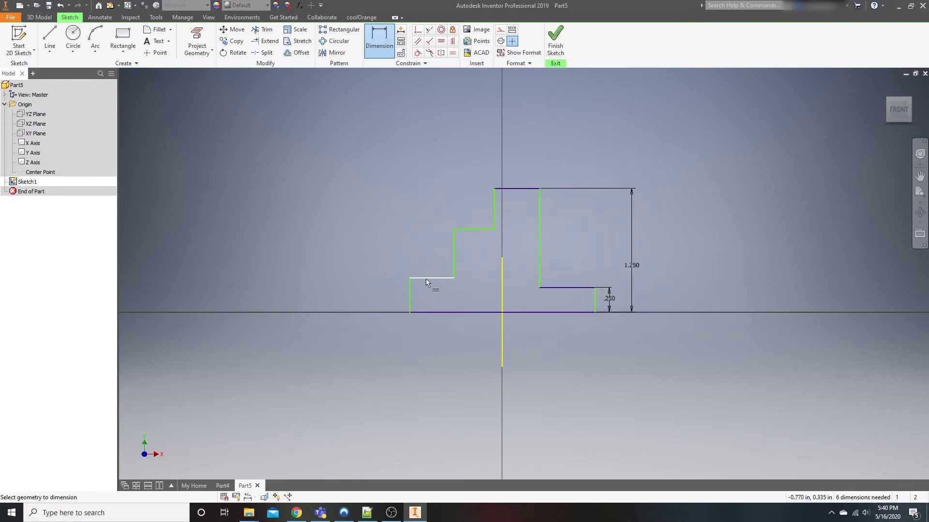
Dimension the lower and middle step heights as .375 and .750.
click(425, 311)
click(387, 296)
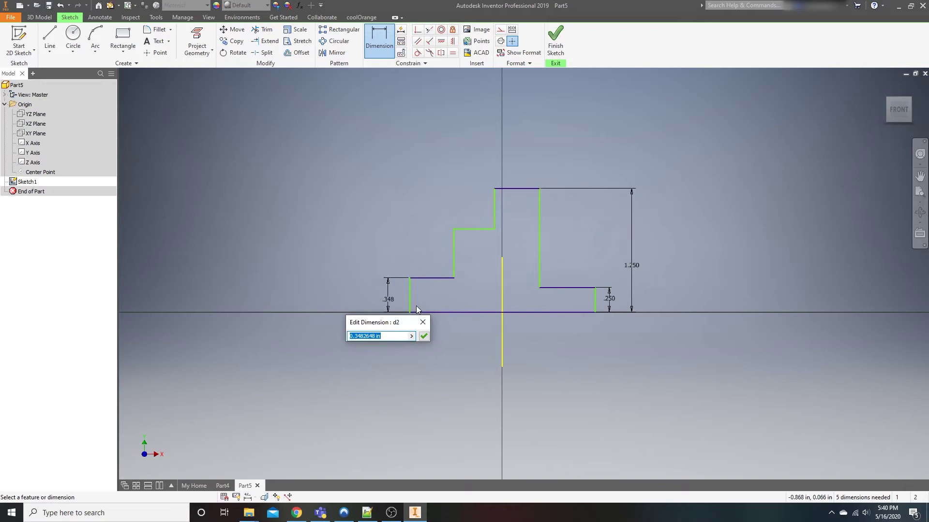
text(.375)
key(Return)
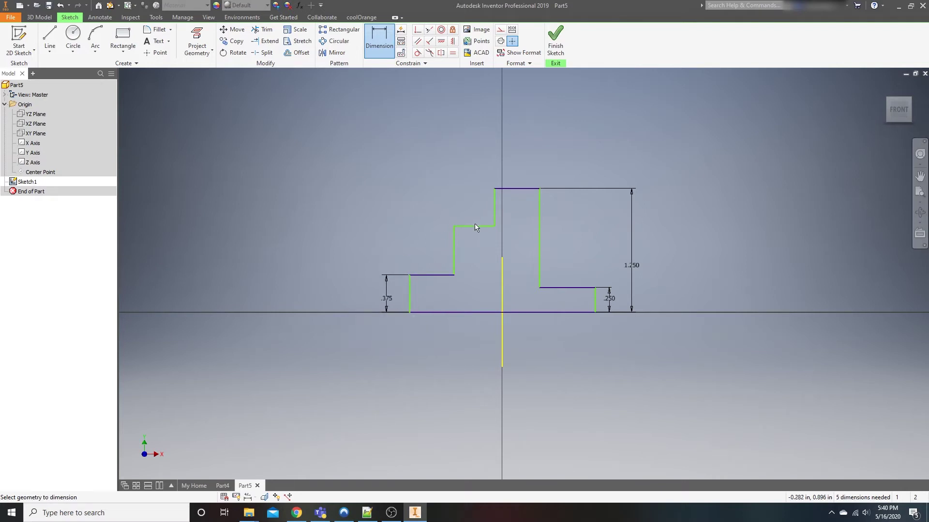
click(424, 311)
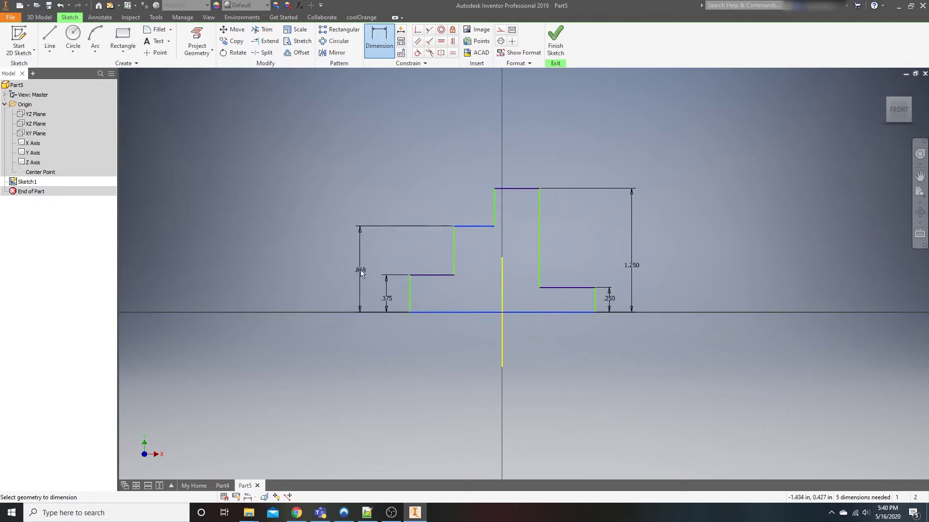
click(360, 273)
text(.75)
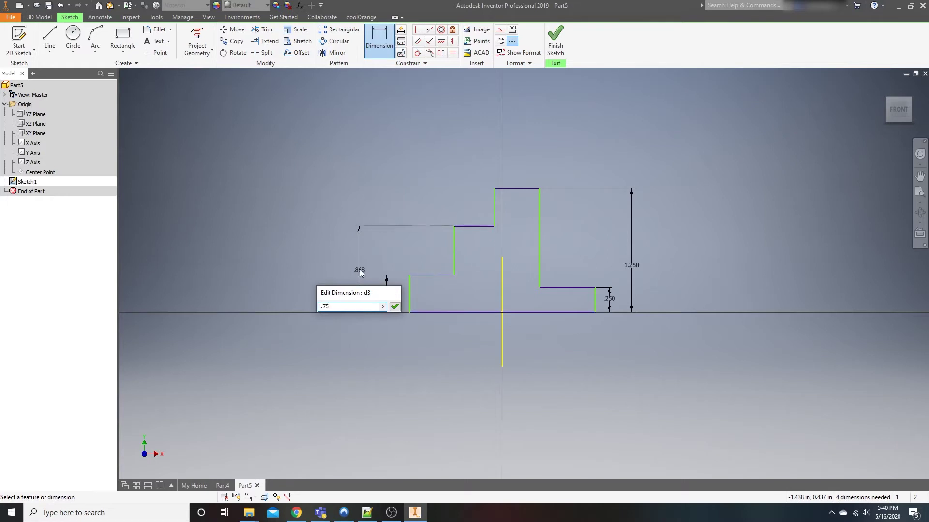
key(Return)
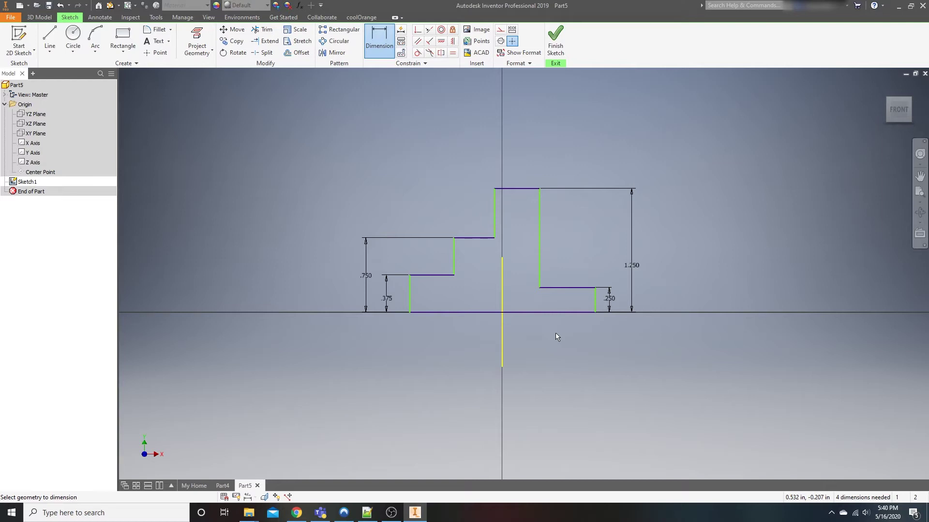
Dimension the right shoulder length as 1.000 and the flange top width as .500.
click(573, 289)
click(571, 278)
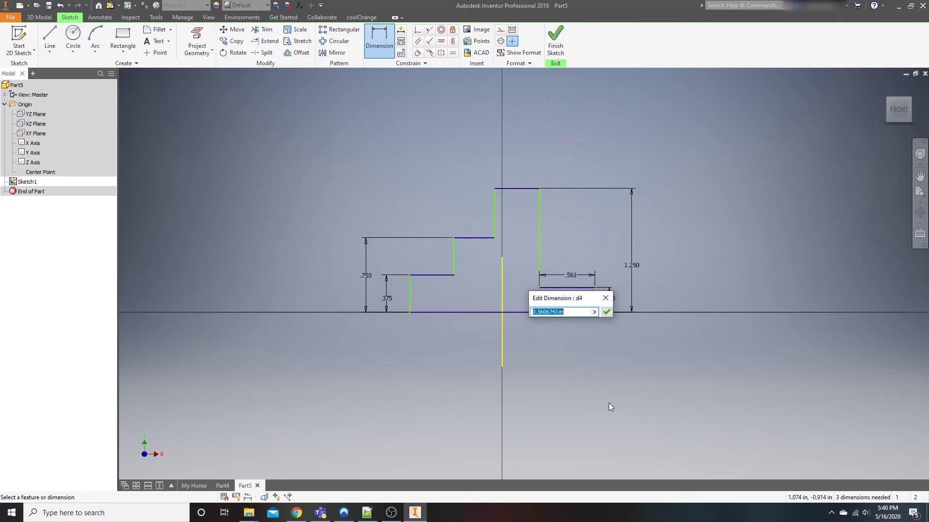
text(1)
key(Return)
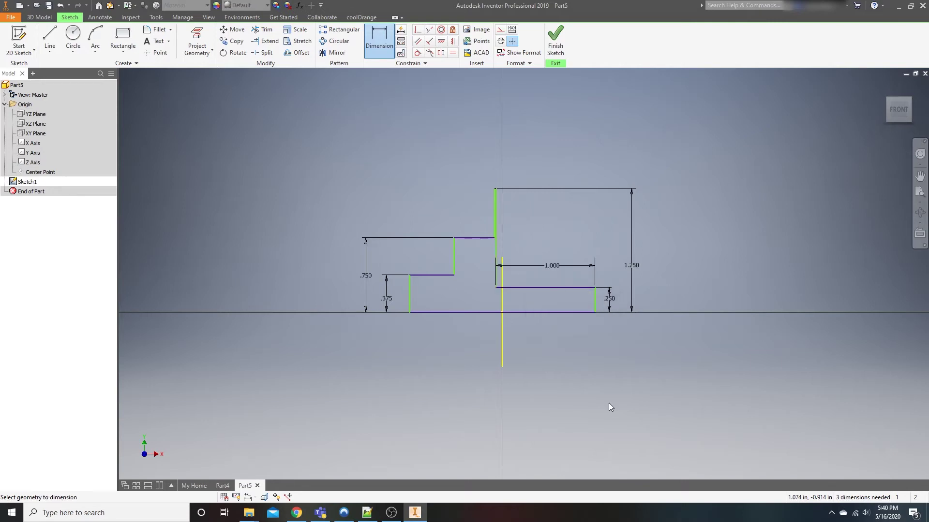
scroll(493, 190, up, 5)
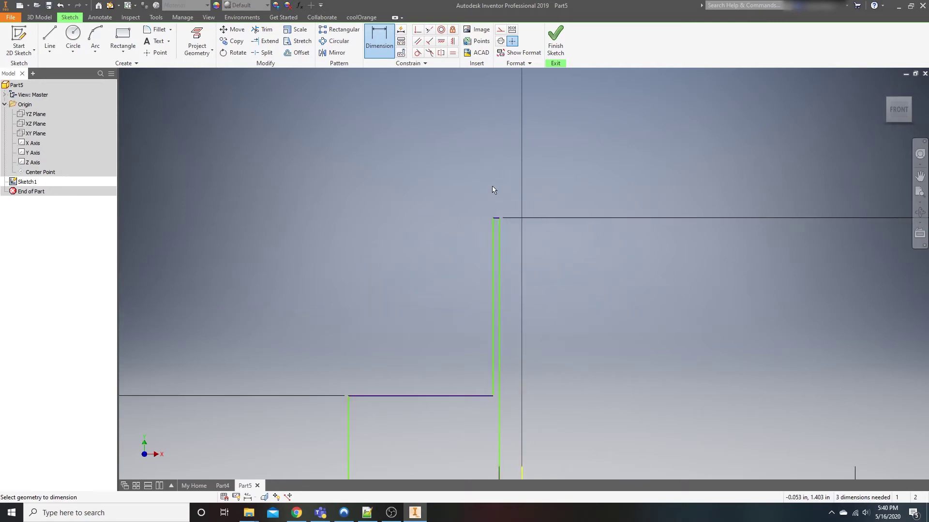
click(501, 245)
click(612, 213)
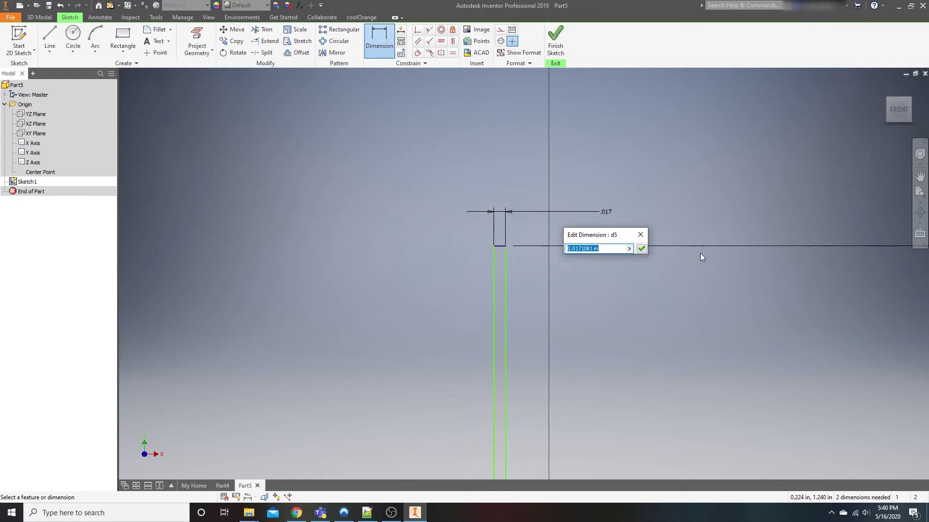
text(.5)
key(Return)
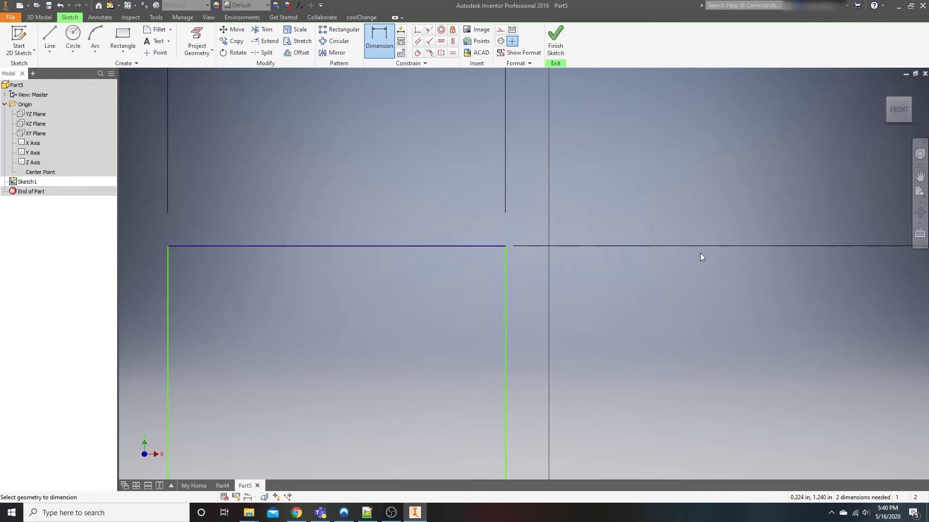
scroll(591, 398, down, 5)
scroll(460, 316, up, 5)
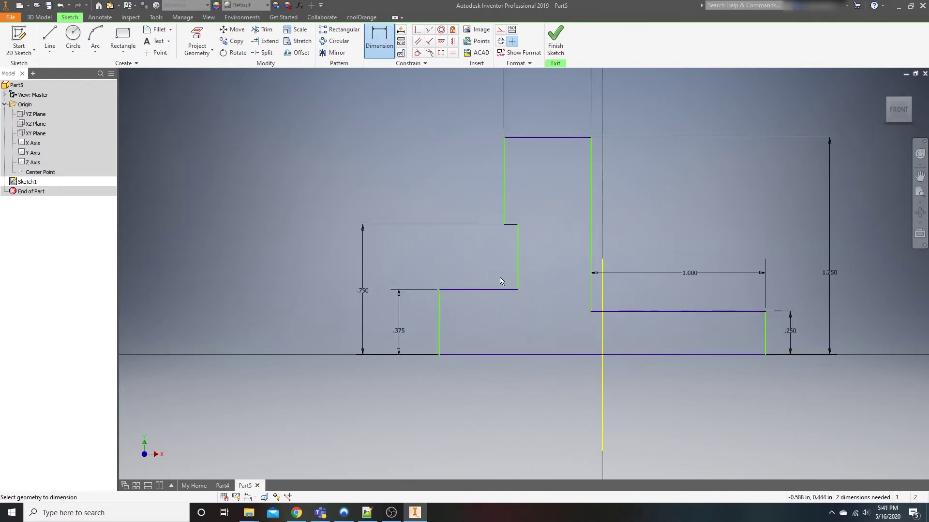
key(Escape)
Shift the middle step's riser left, then dimension the lower step width as .250.
drag(516, 270, 468, 266)
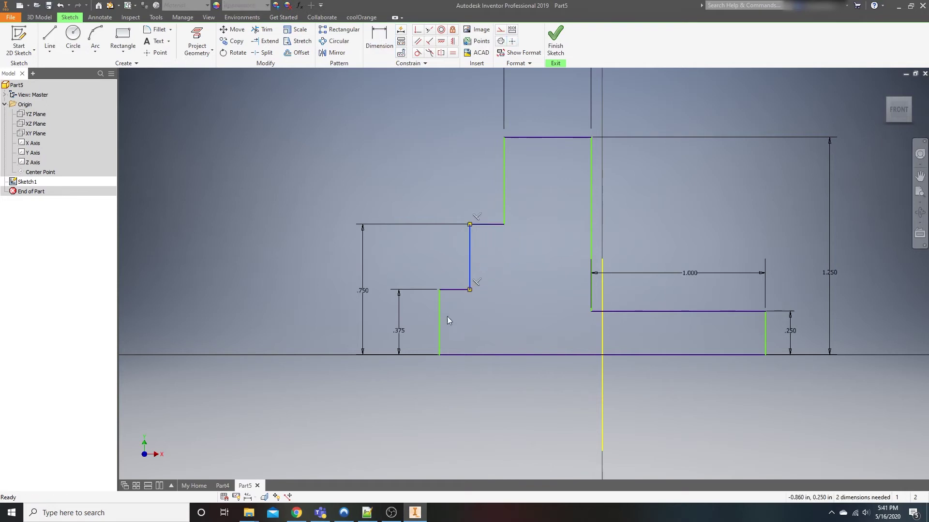
click(441, 323)
drag(441, 323, 344, 322)
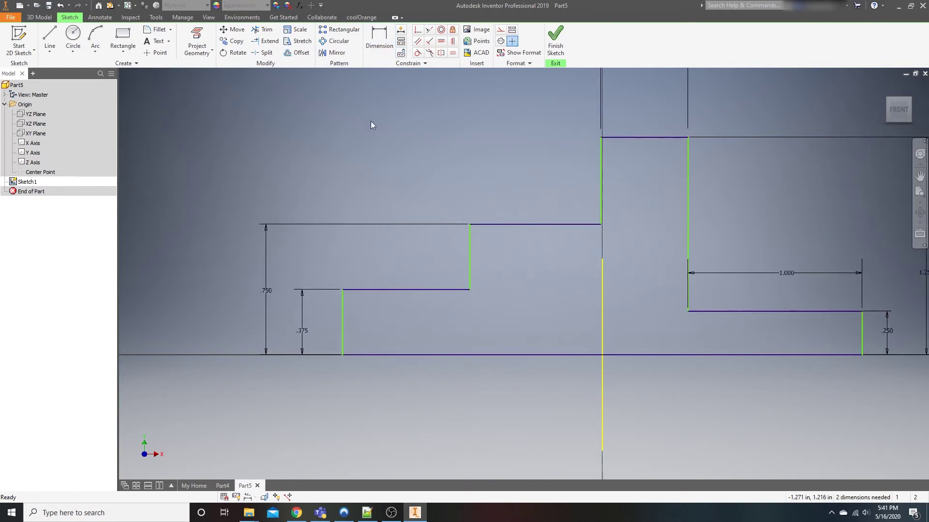
click(375, 44)
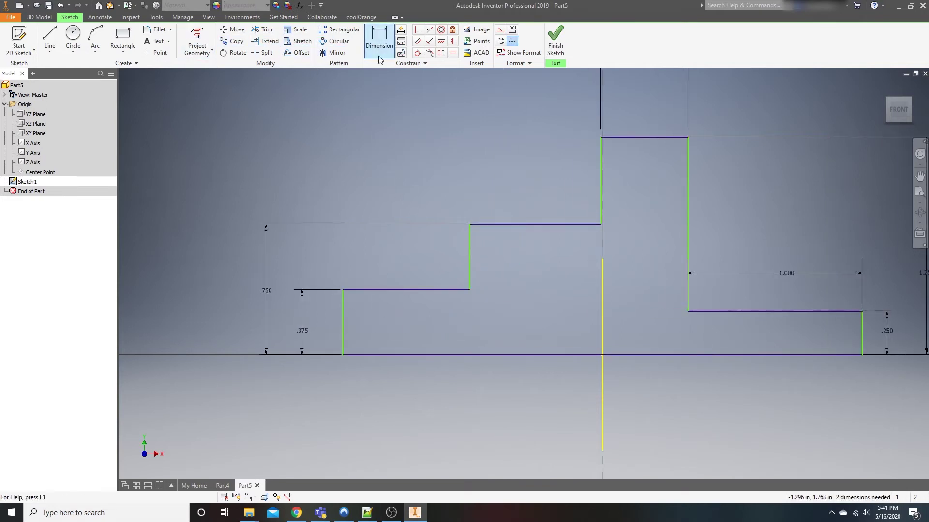
click(399, 289)
click(397, 272)
text(.)
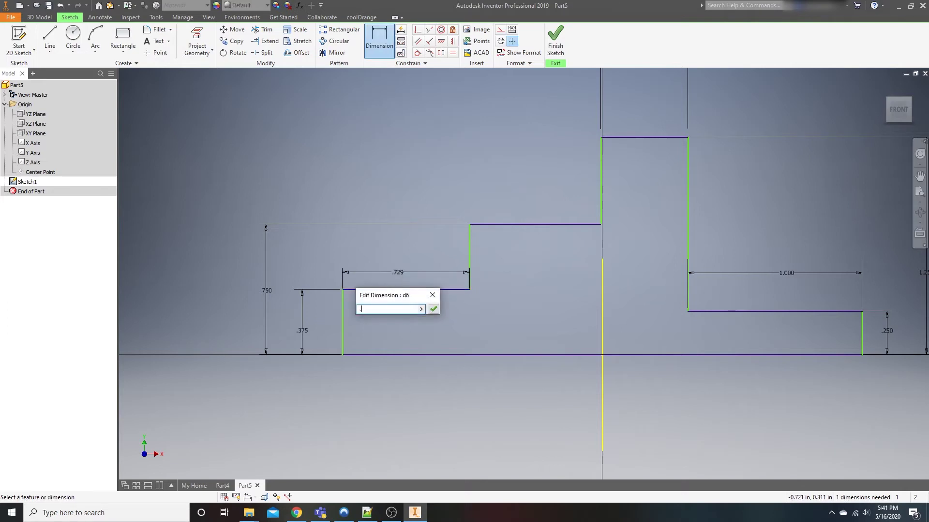
text(25)
key(Return)
Dimension the overall length between the outer sides as 2.000.
click(426, 340)
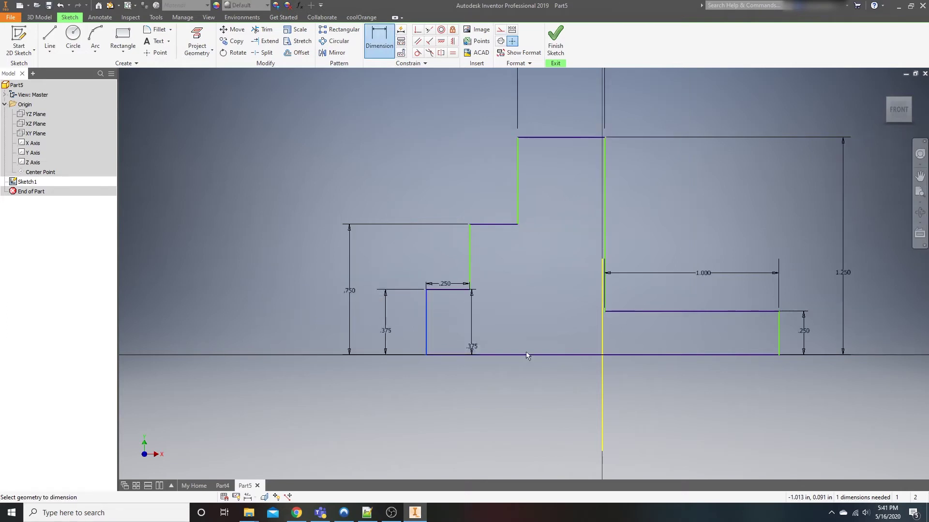
click(778, 333)
click(706, 385)
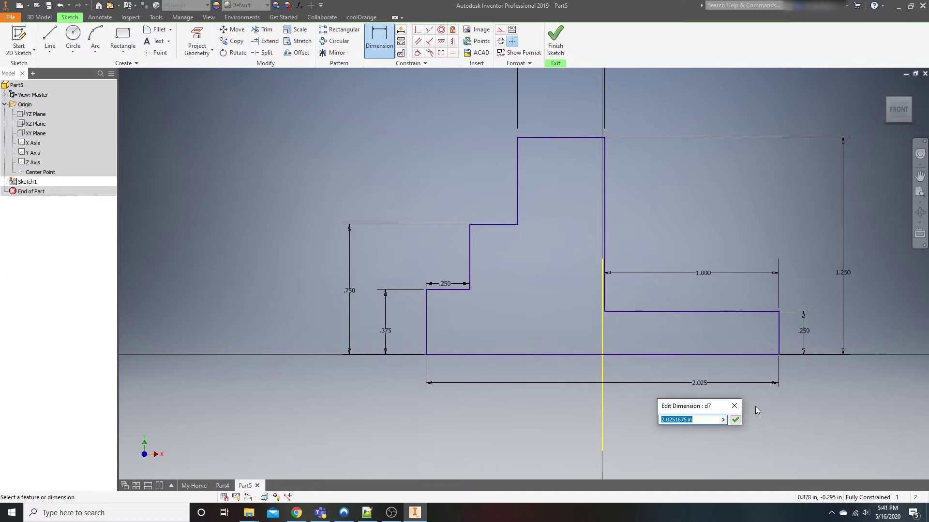
text(2)
key(Return)
scroll(555, 288, down, 5)
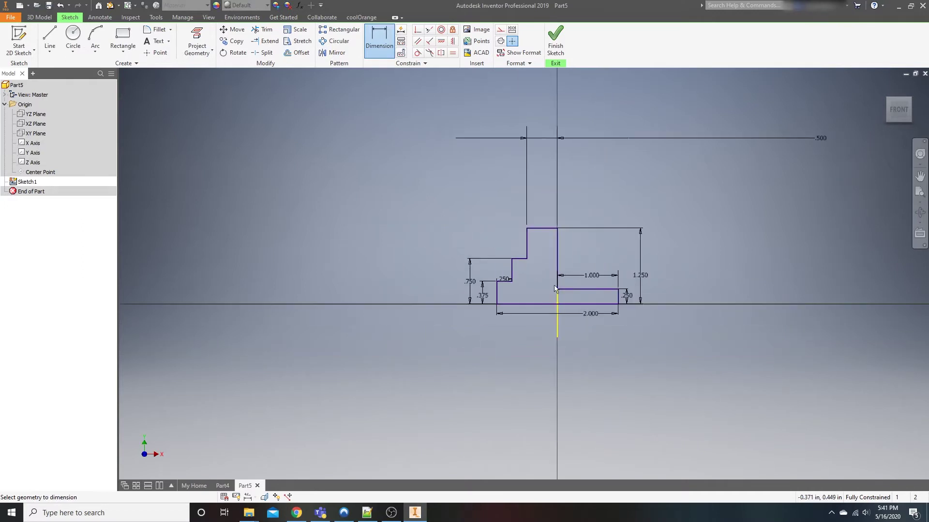
scroll(554, 289, down, 2)
scroll(503, 315, up, 2)
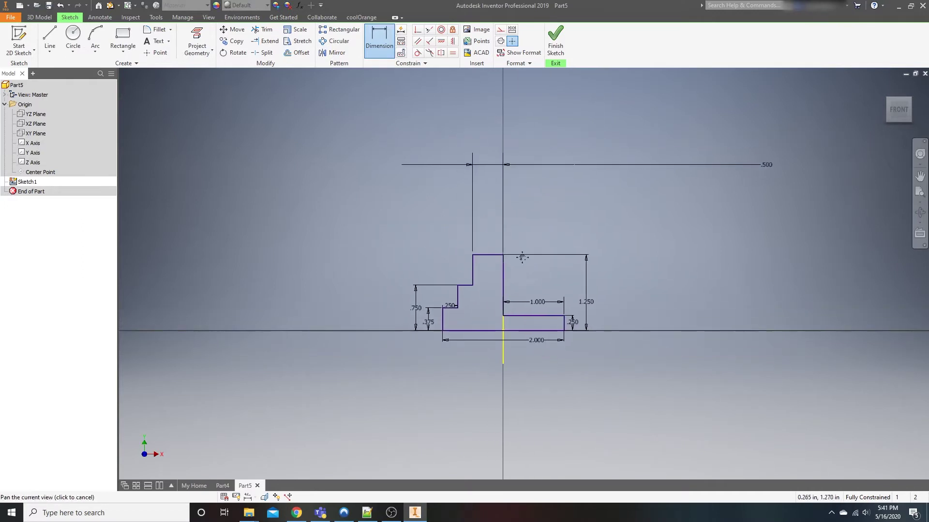
Finish the sketch and start a Revolve of the stepped profile, ready to pick the axis.
click(558, 43)
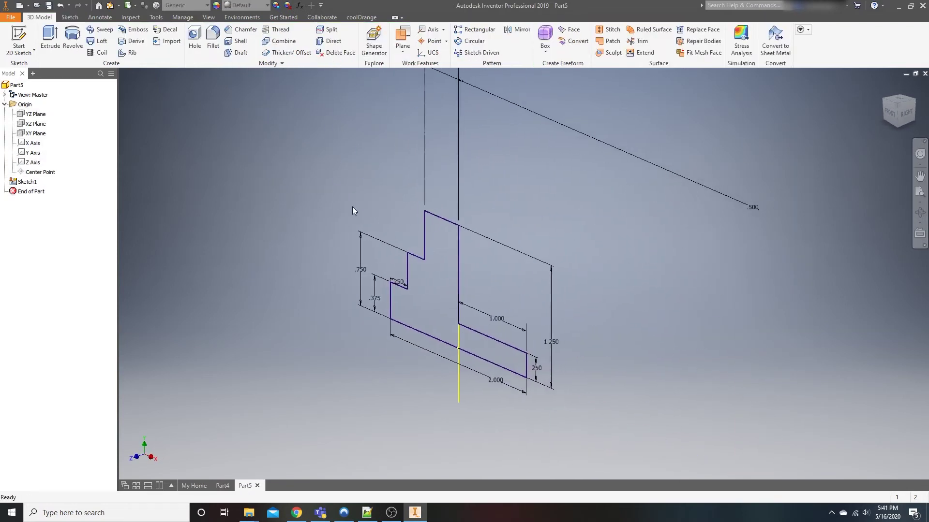
click(72, 38)
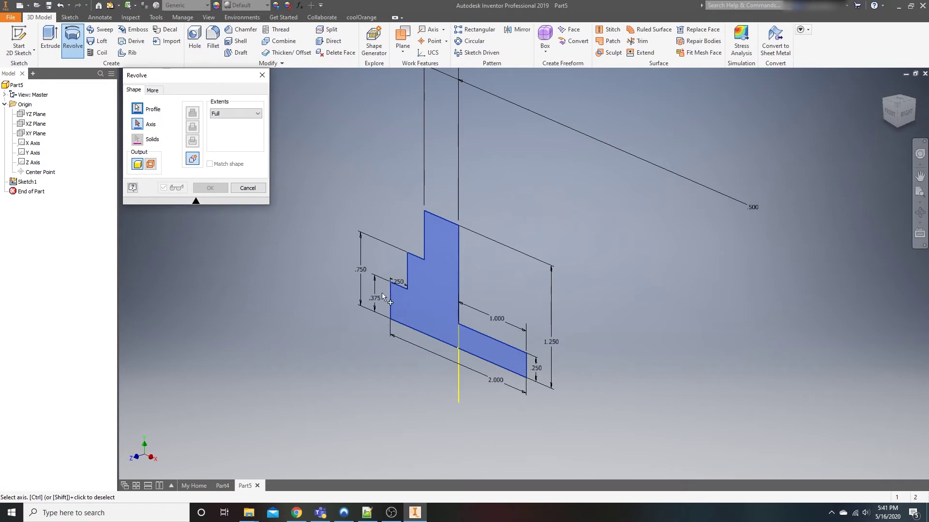
click(138, 126)
click(139, 112)
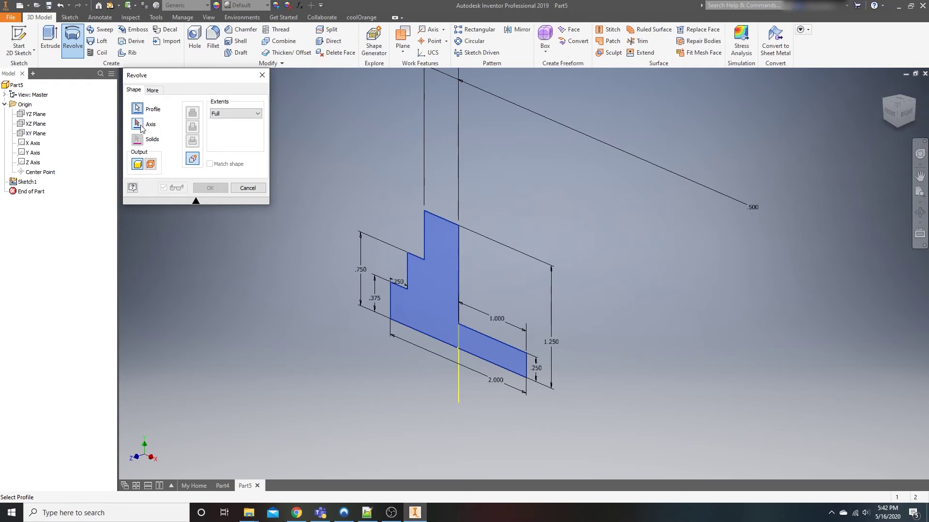
click(140, 126)
scroll(385, 370, up, 3)
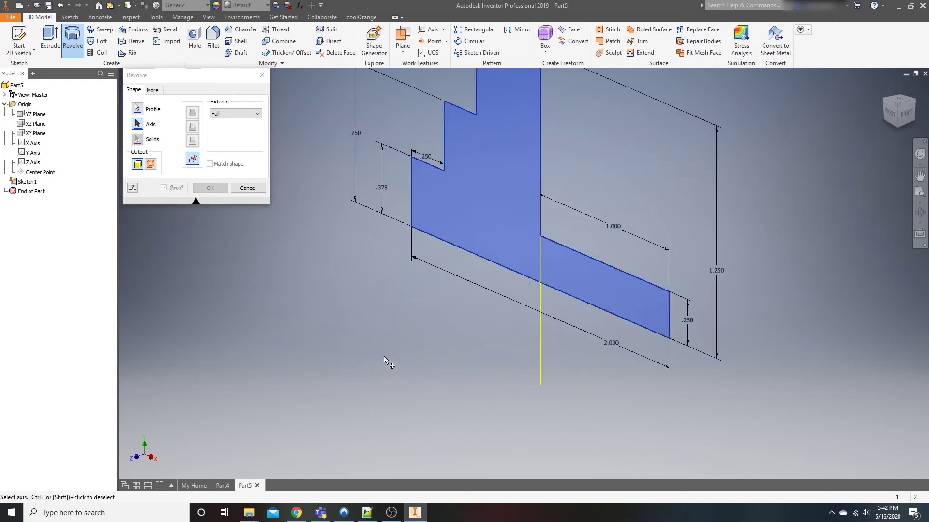
scroll(384, 356, down, 3)
middle_drag(350, 339, 357, 304)
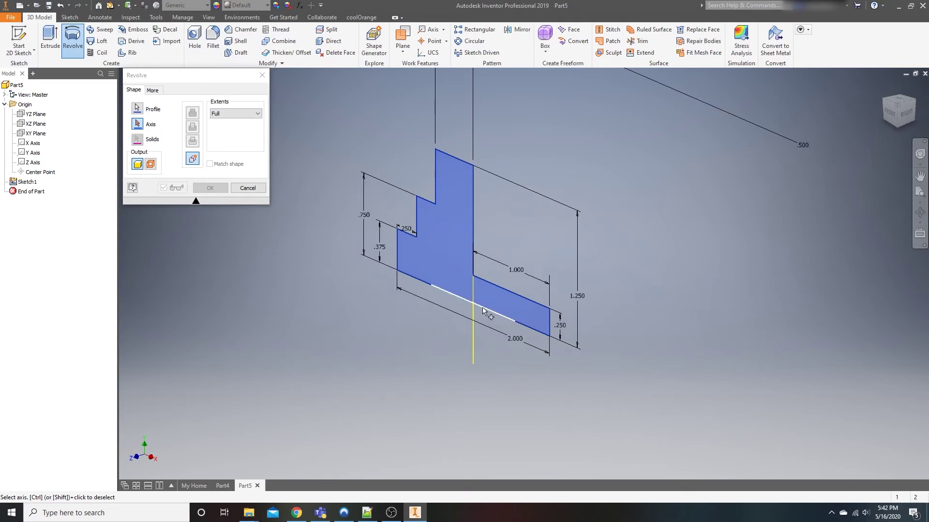
Use the profile's bottom edge as the revolve axis and inspect the flanged shaft preview.
click(410, 279)
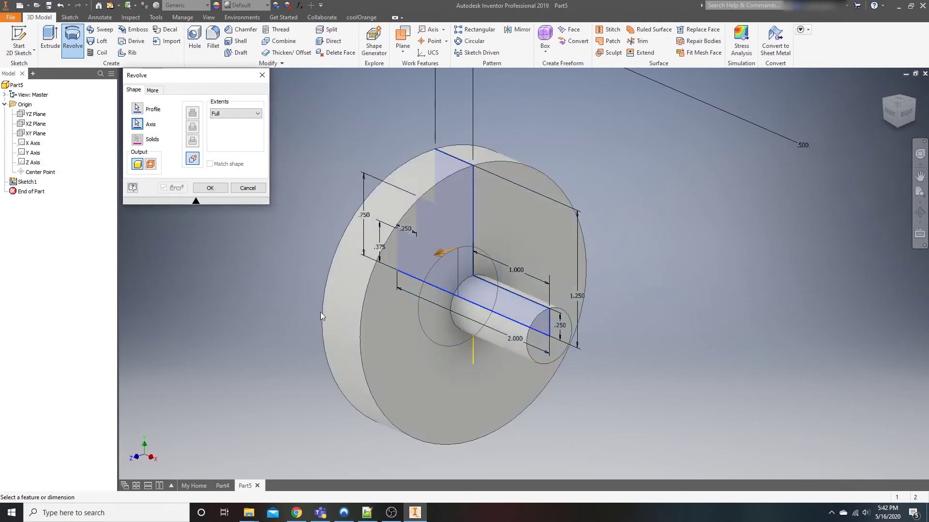
shift+middle_drag(320, 312, 393, 306)
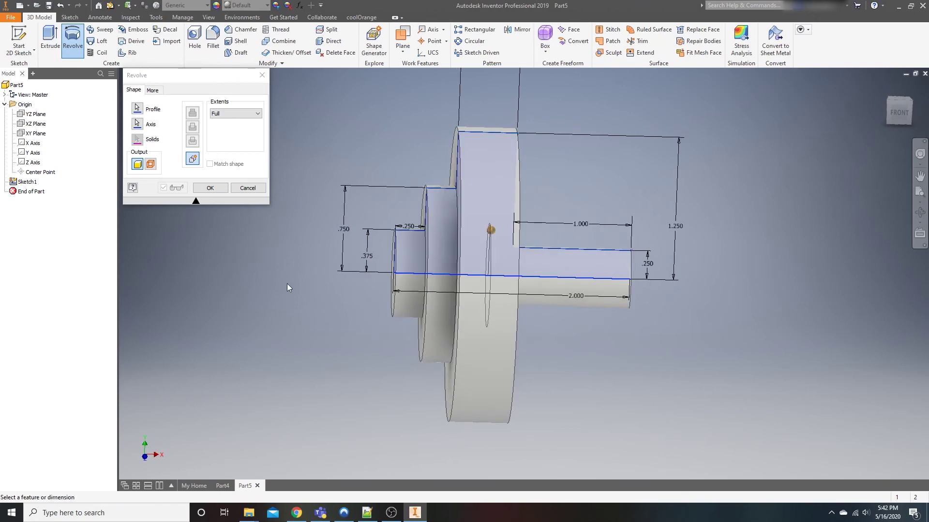
mouse_move(287, 284)
shift+middle_down()
mouse_move(315, 270)
mouse_move(305, 282)
shift+middle_up()
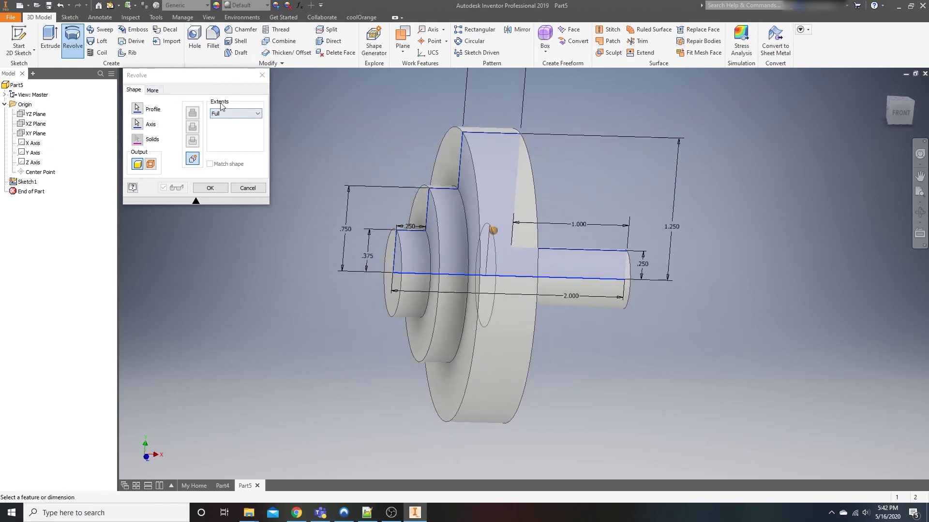
shift+middle_drag(397, 261, 368, 286)
click(239, 114)
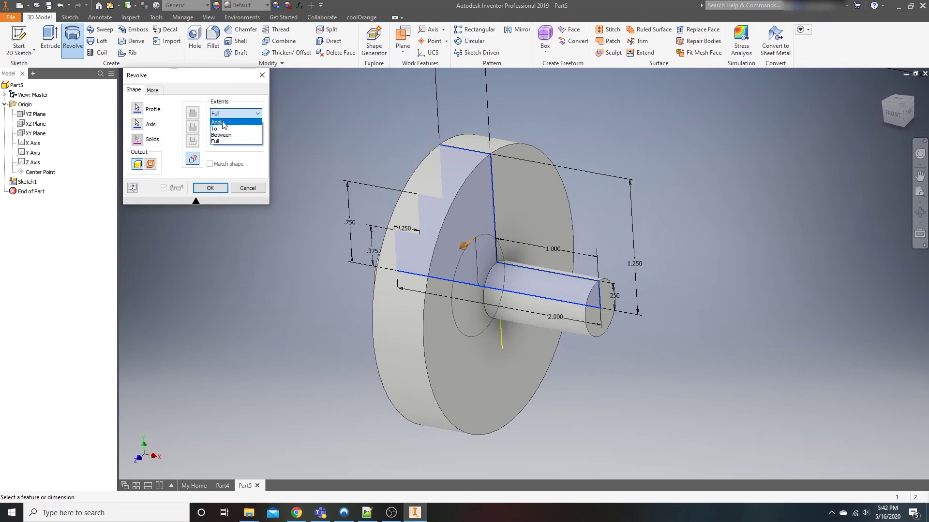
click(220, 122)
shift+middle_drag(389, 241, 522, 252)
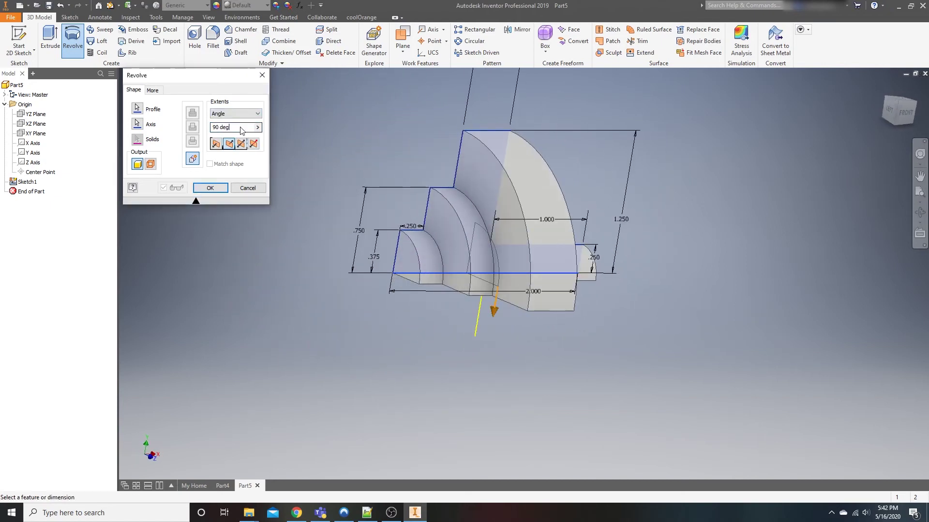
text(270)
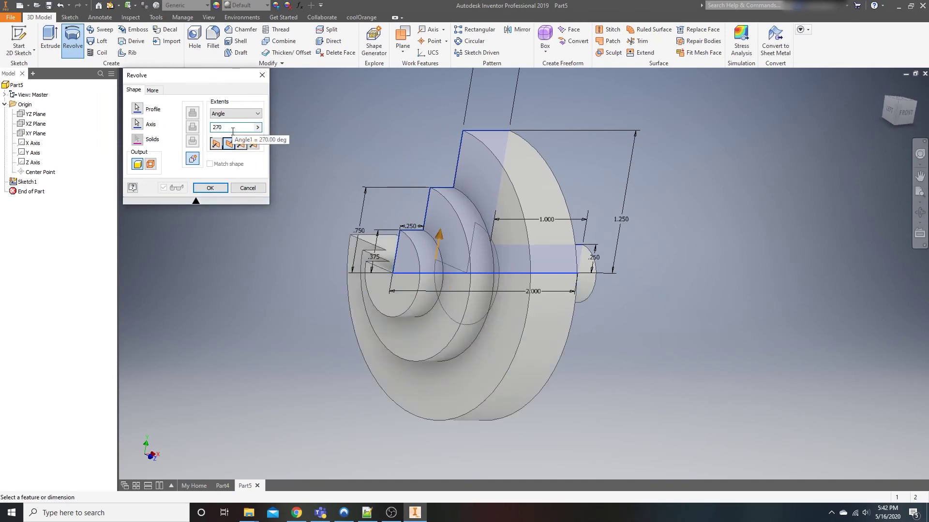
key(BackSpace)
key(BackSpace)
key(BackSpace)
text(90)
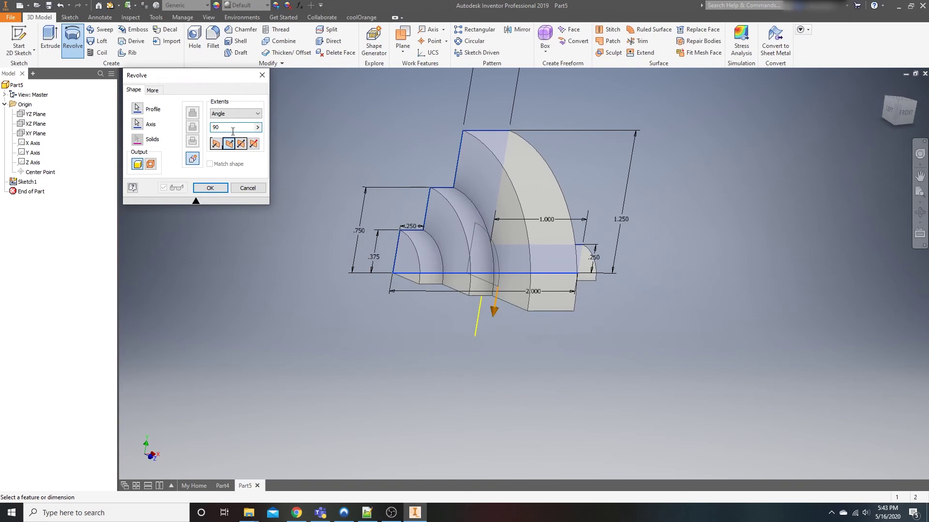
shift+middle_drag(408, 324, 313, 309)
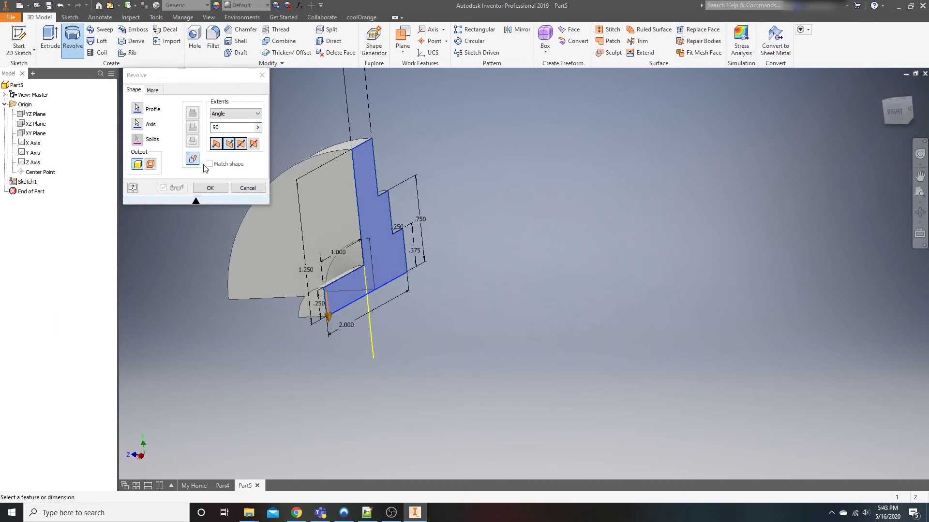
click(230, 144)
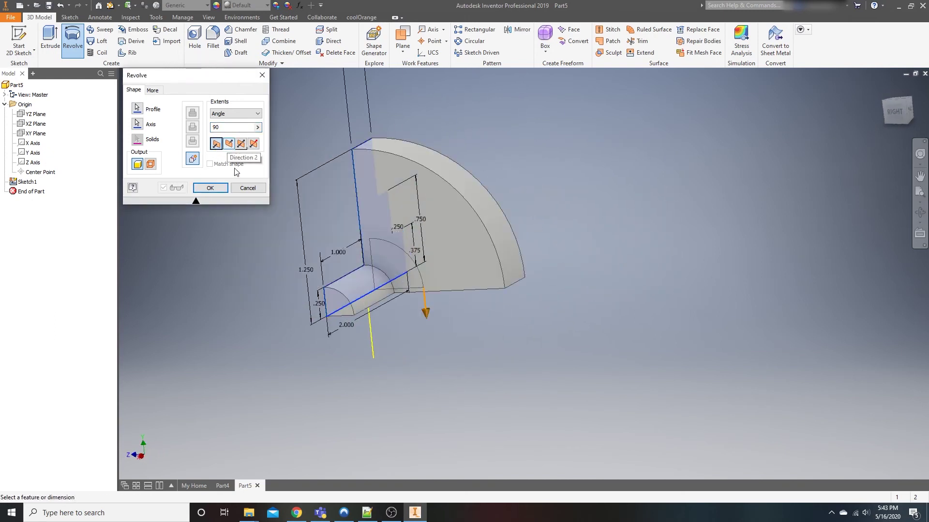
shift+middle_drag(425, 270, 464, 264)
click(240, 144)
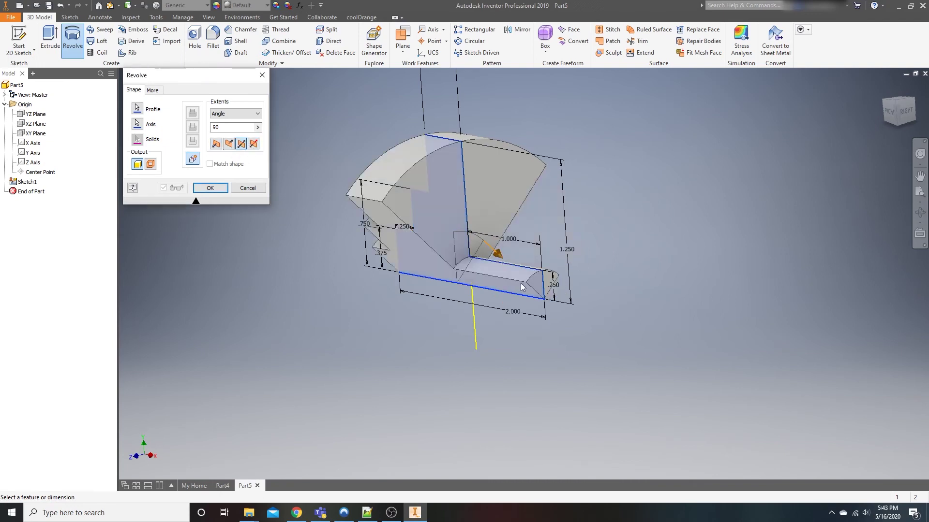
shift+middle_drag(406, 281, 437, 282)
click(253, 144)
shift+middle_drag(368, 295, 426, 290)
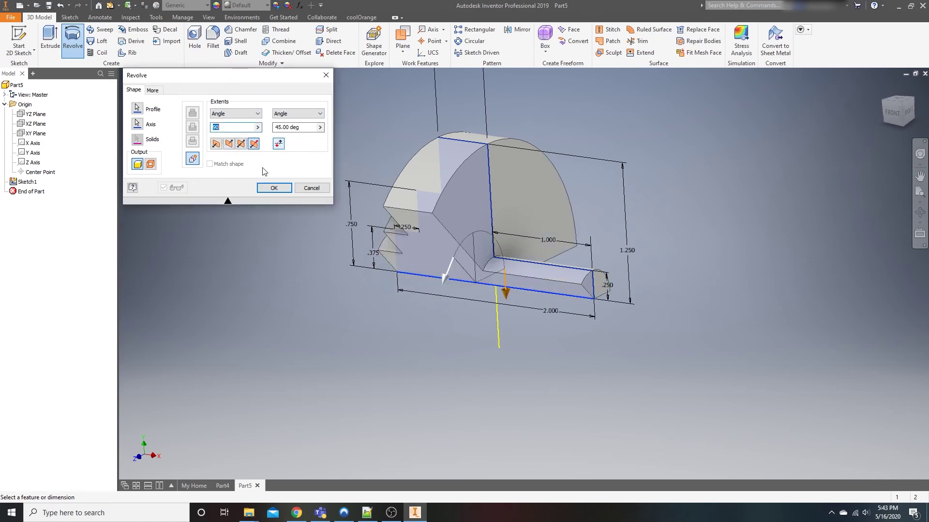
click(216, 145)
click(235, 113)
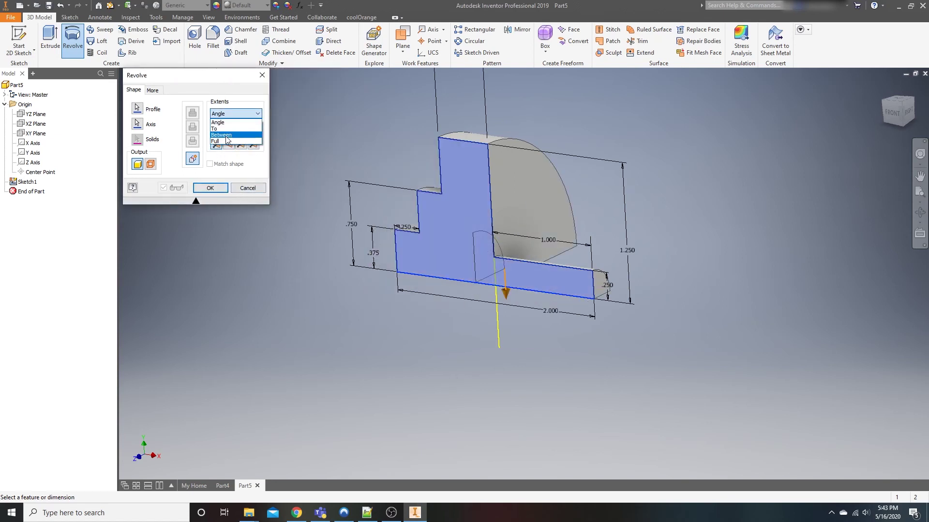
Revolve a full 360° as a new solid, briefly try Surface output, then return to Solid.
click(229, 142)
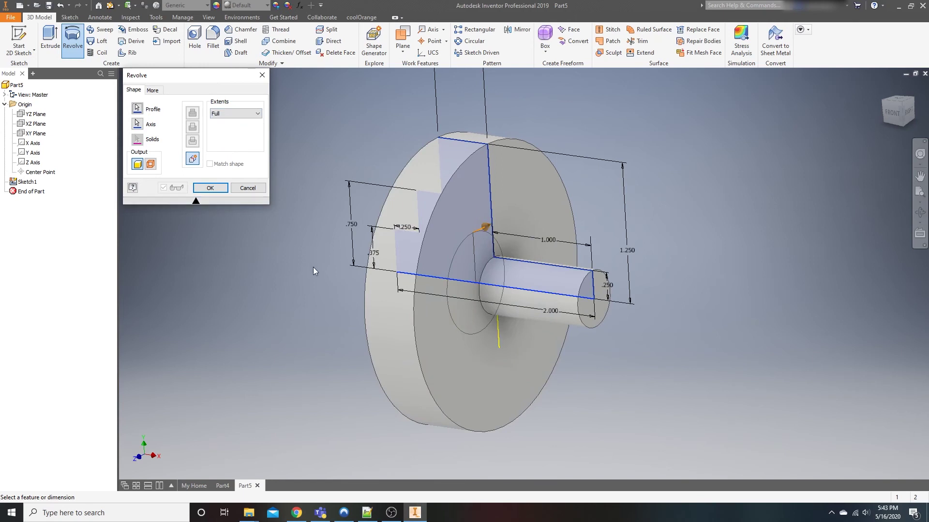
shift+middle_drag(313, 267, 379, 245)
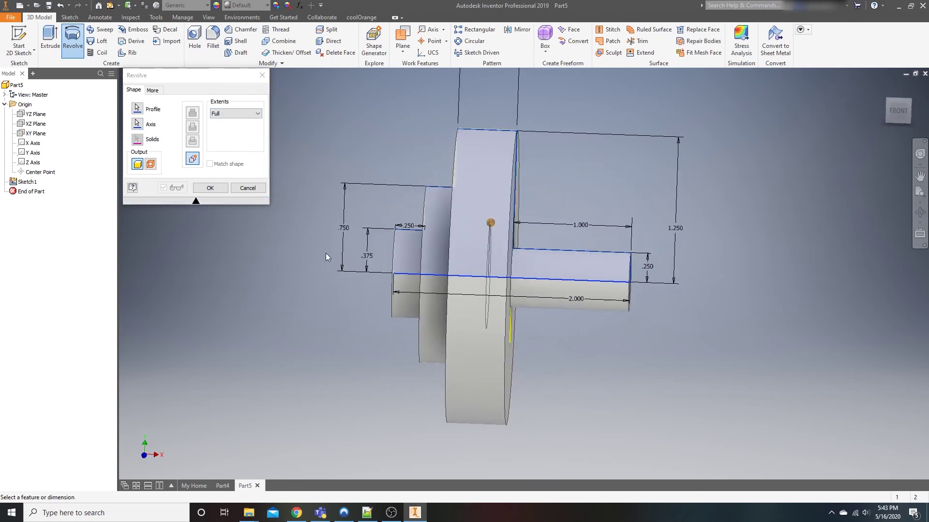
click(193, 159)
shift+middle_drag(437, 288, 435, 317)
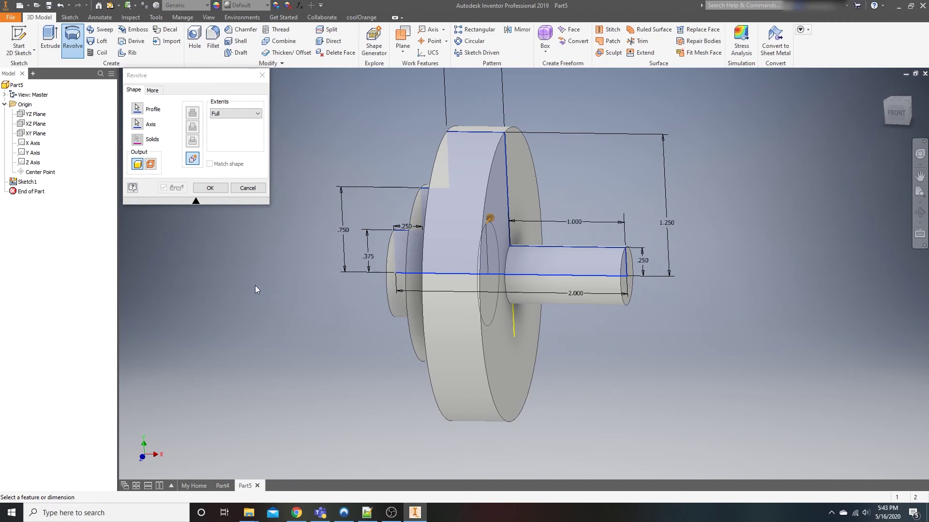
click(151, 164)
shift+middle_drag(198, 242, 265, 311)
shift+middle_drag(390, 321, 414, 287)
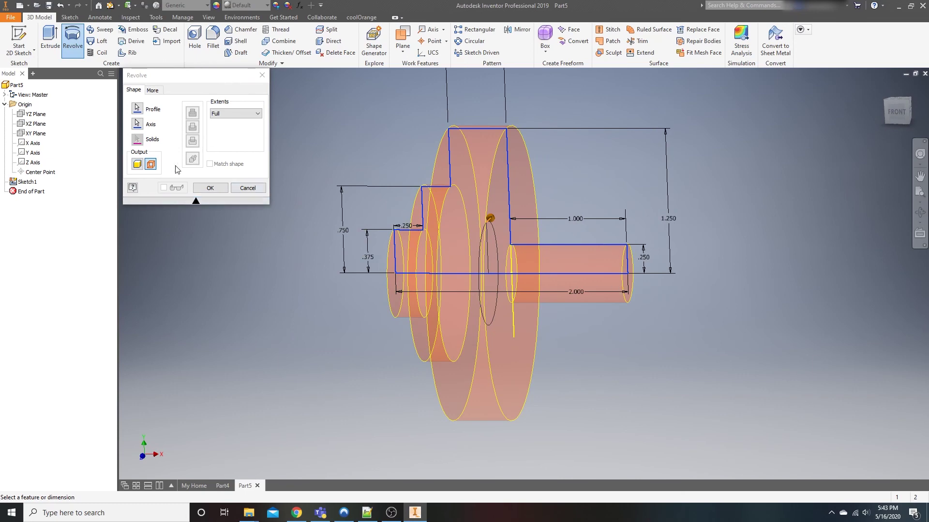
click(137, 164)
shift+middle_drag(204, 315, 261, 304)
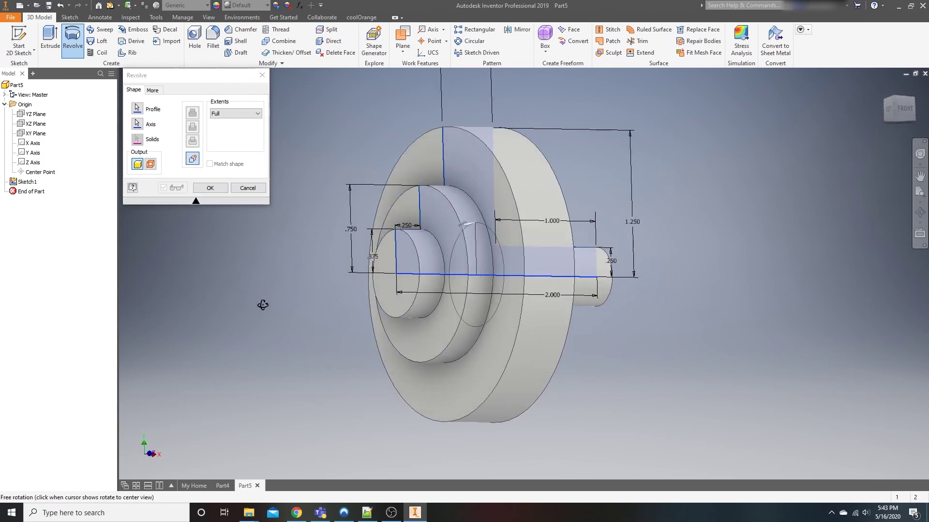
shift+middle_drag(384, 321, 261, 290)
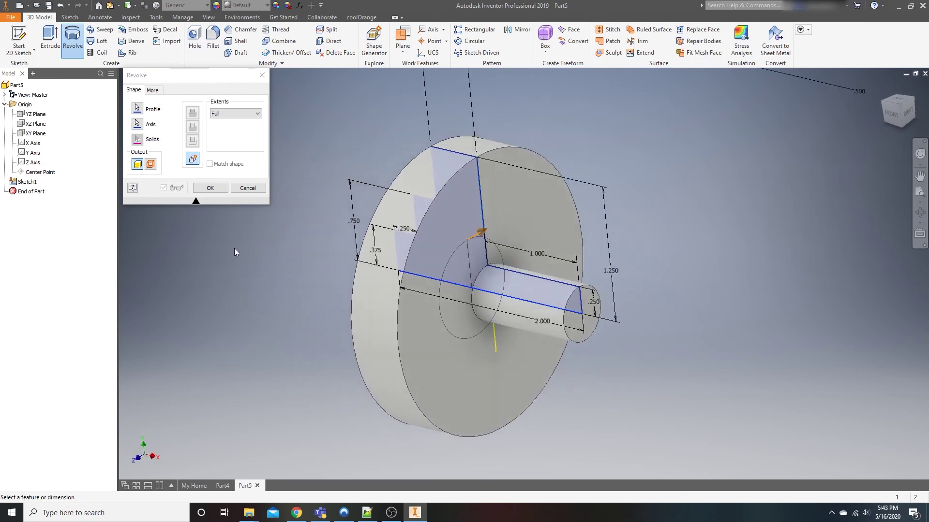
click(210, 189)
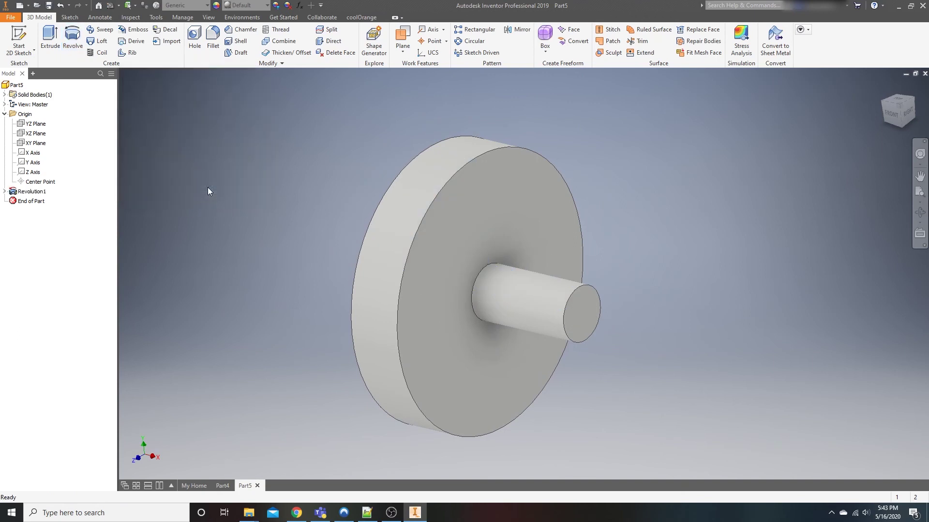
shift+middle_drag(210, 189, 377, 319)
key(w)
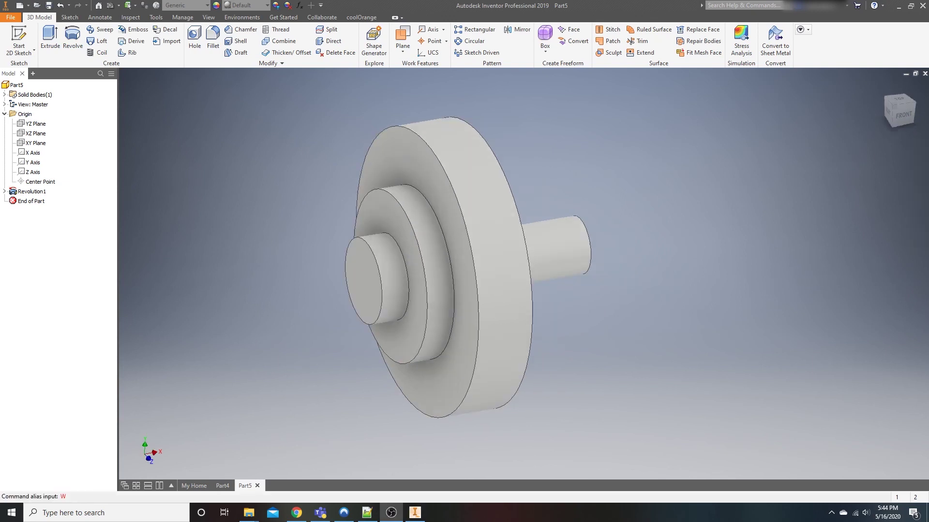